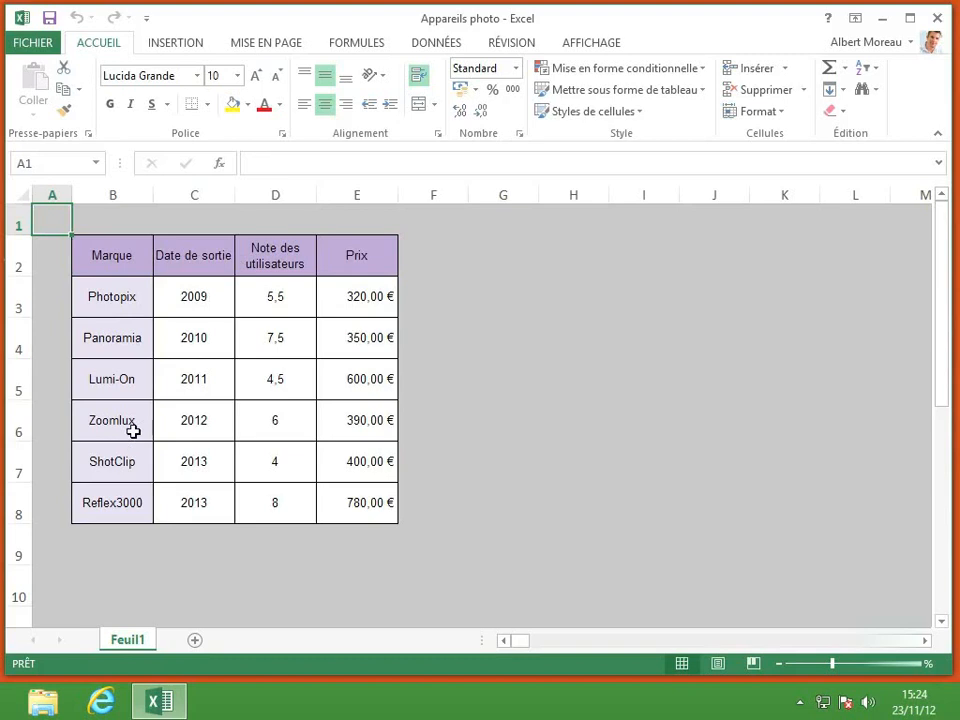
Insert a 2D bubble chart from the camera table B2:E8 and place it beside the table, over columns F to L.
left_click_drag(122, 253, 372, 501)
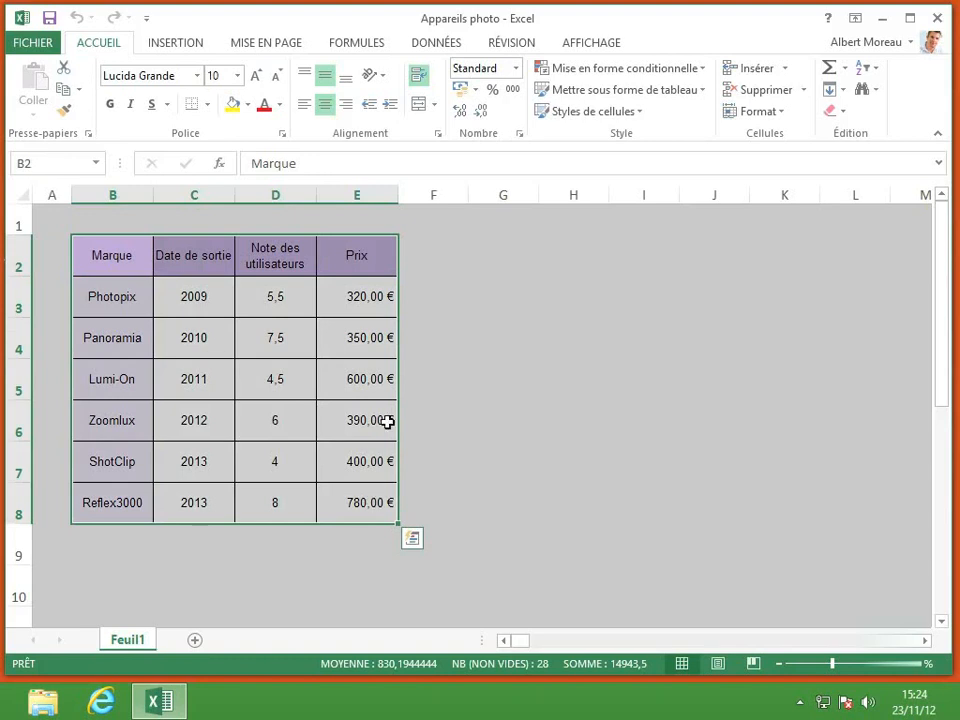
left_click(175, 42)
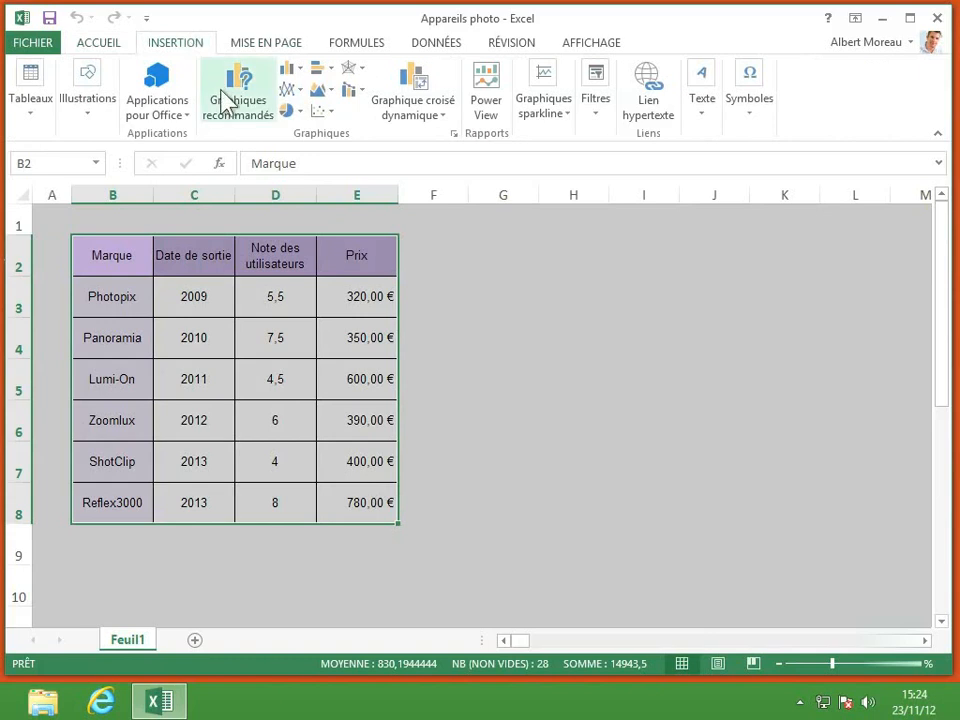
left_click(333, 116)
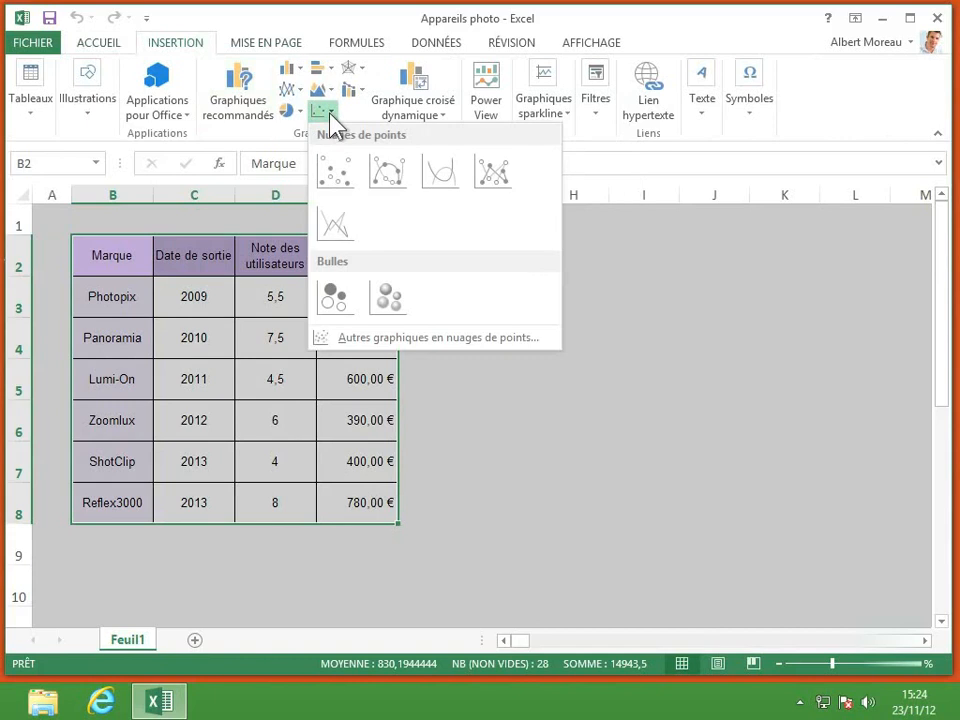
left_click(334, 300)
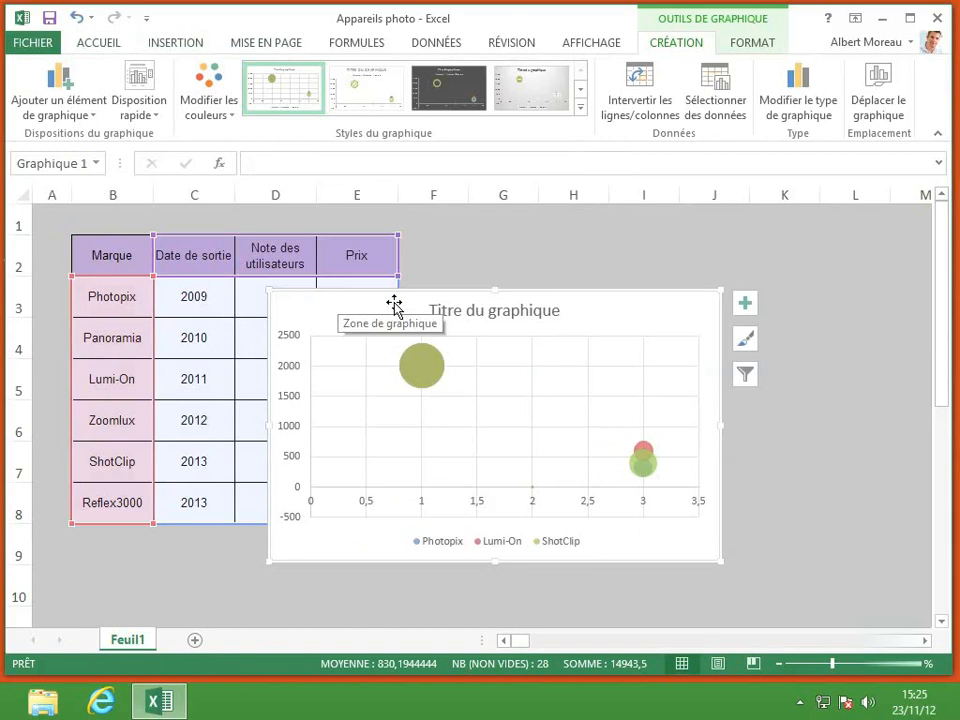
left_click_drag(398, 276, 361, 293)
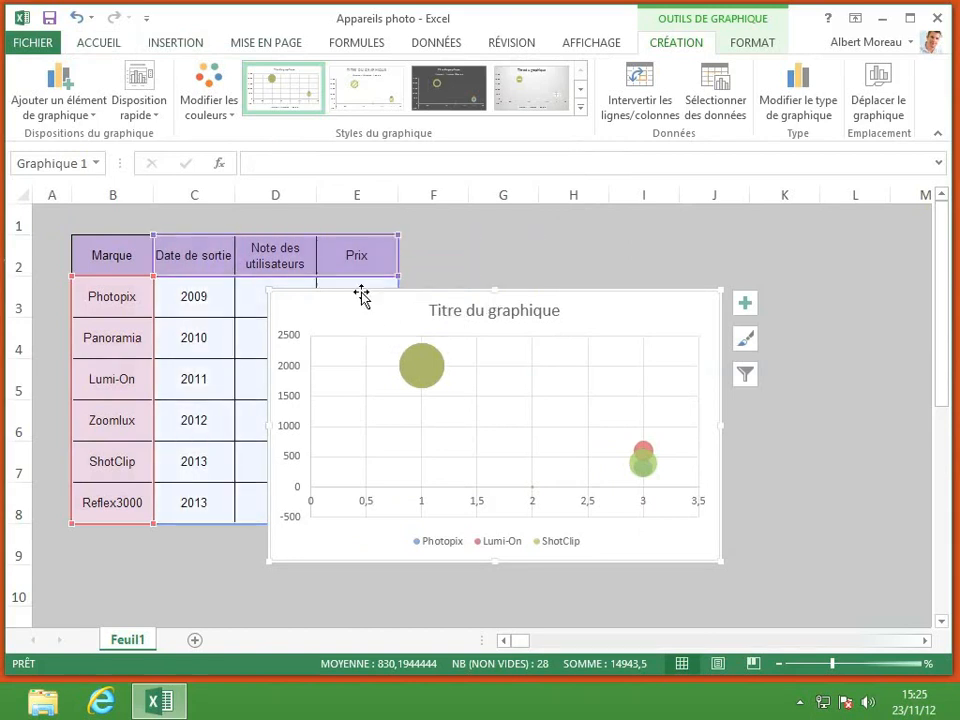
left_click_drag(566, 302, 724, 265)
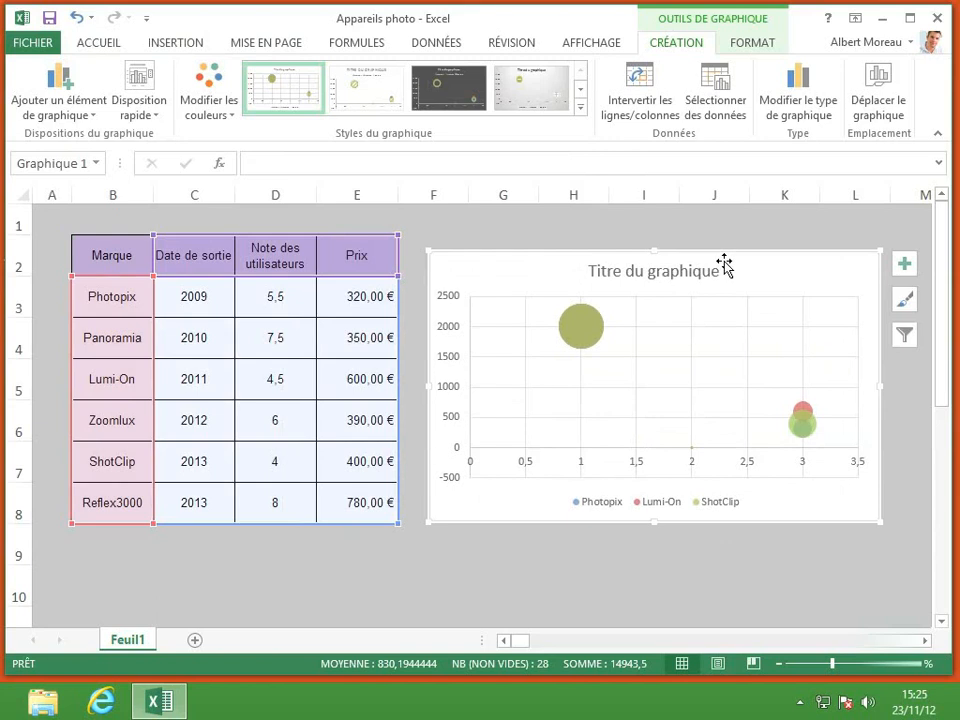
Show the axis titles and data labels on the bubble chart, and hide its chart title and legend.
left_click(905, 265)
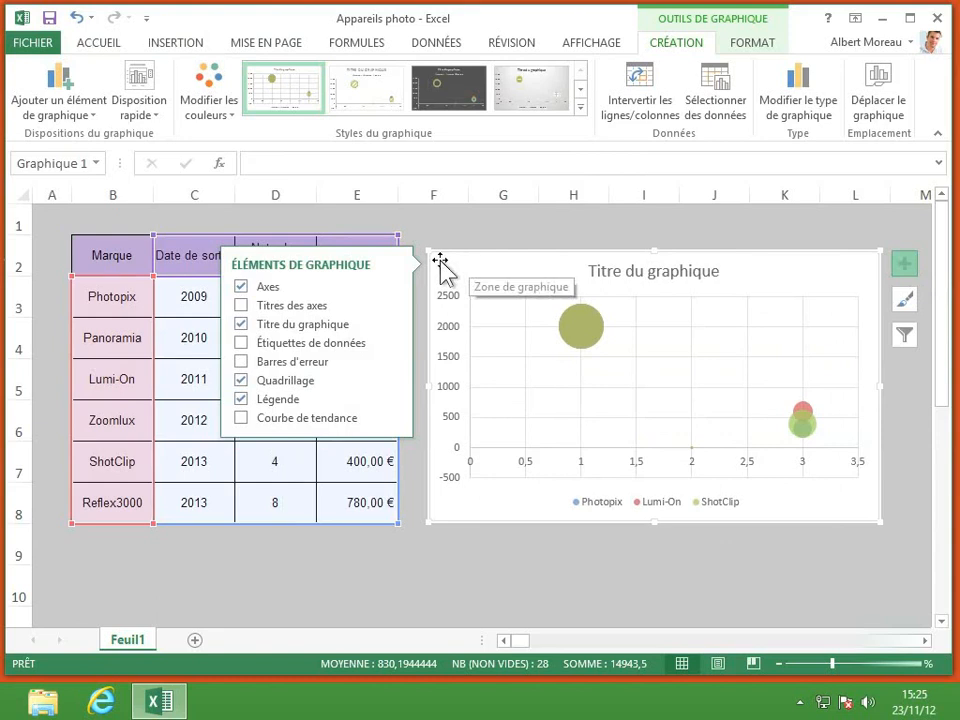
left_click(241, 307)
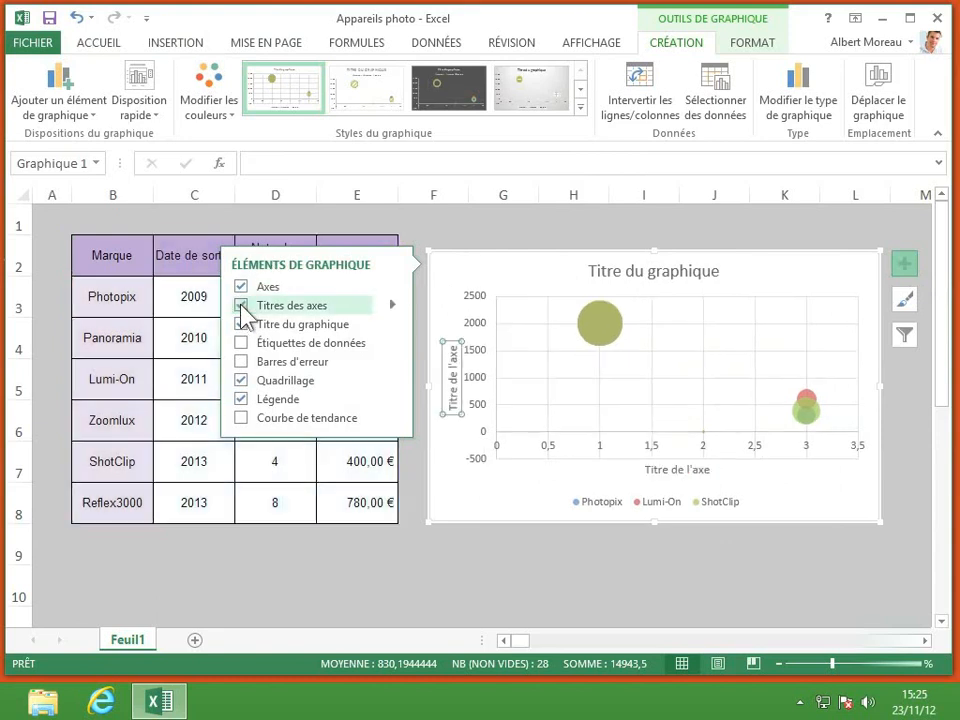
left_click(241, 343)
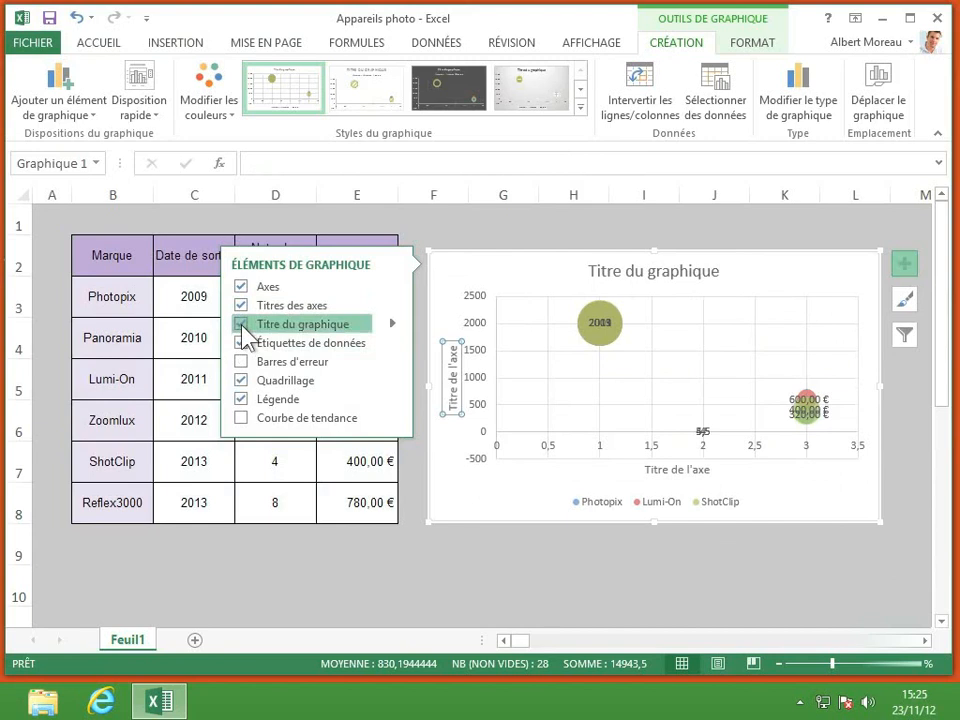
left_click(241, 326)
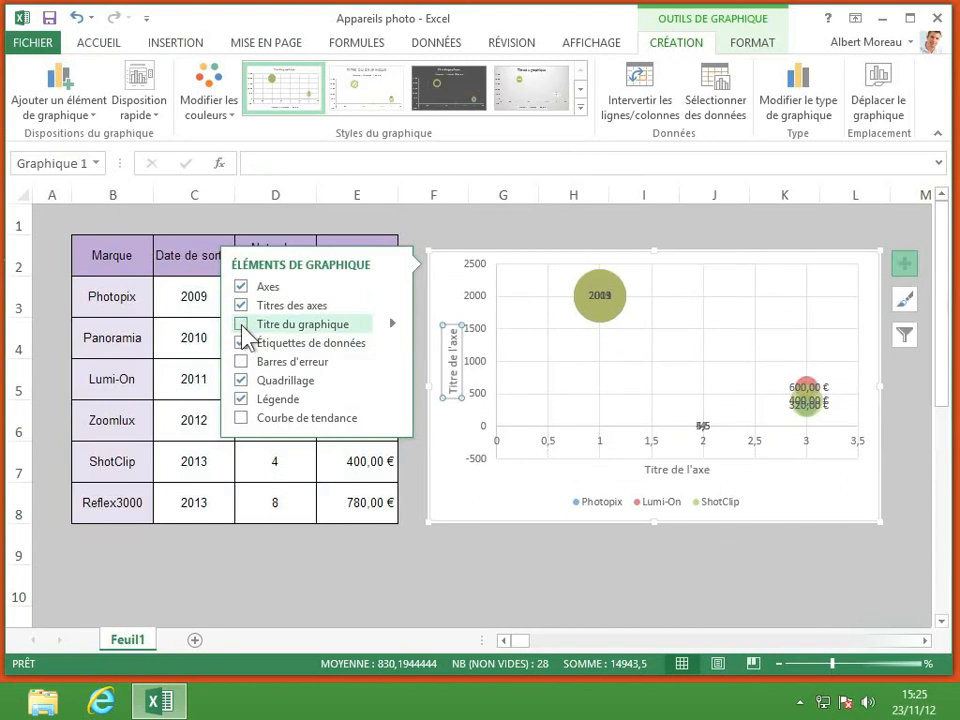
left_click(241, 399)
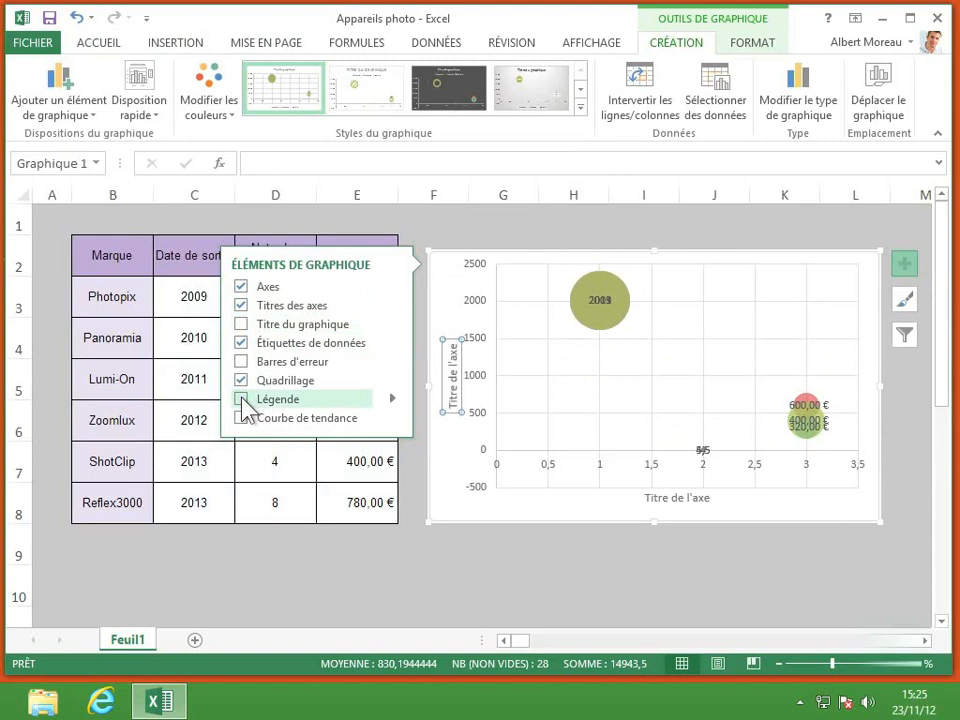
Replace the horizontal axis title of the chart with "Dates".
left_click(680, 497)
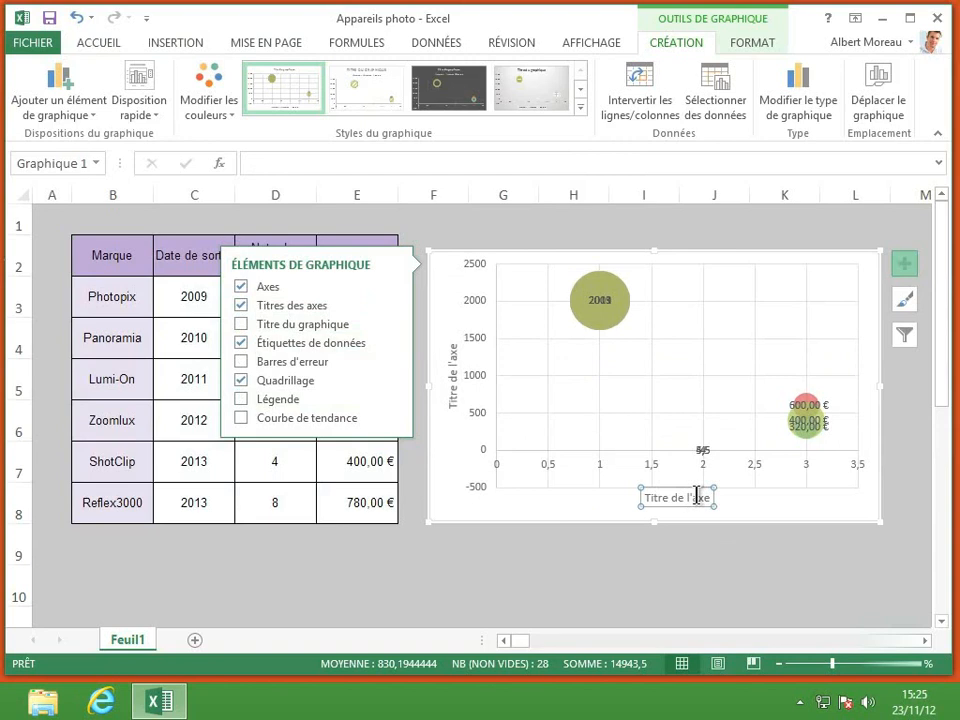
triple_click(697, 496)
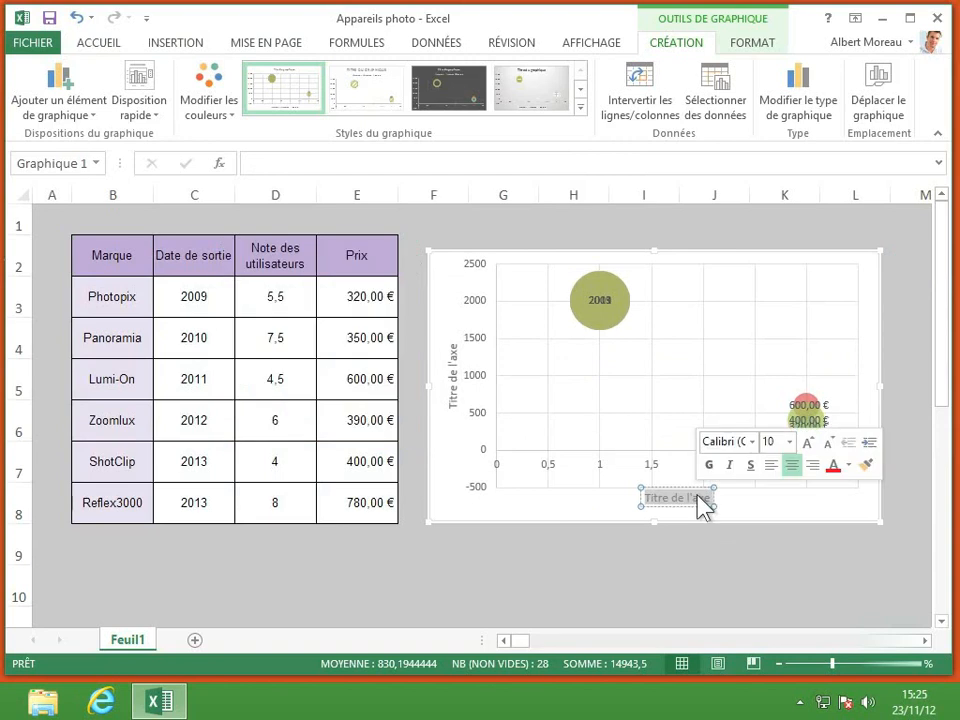
type("Date")
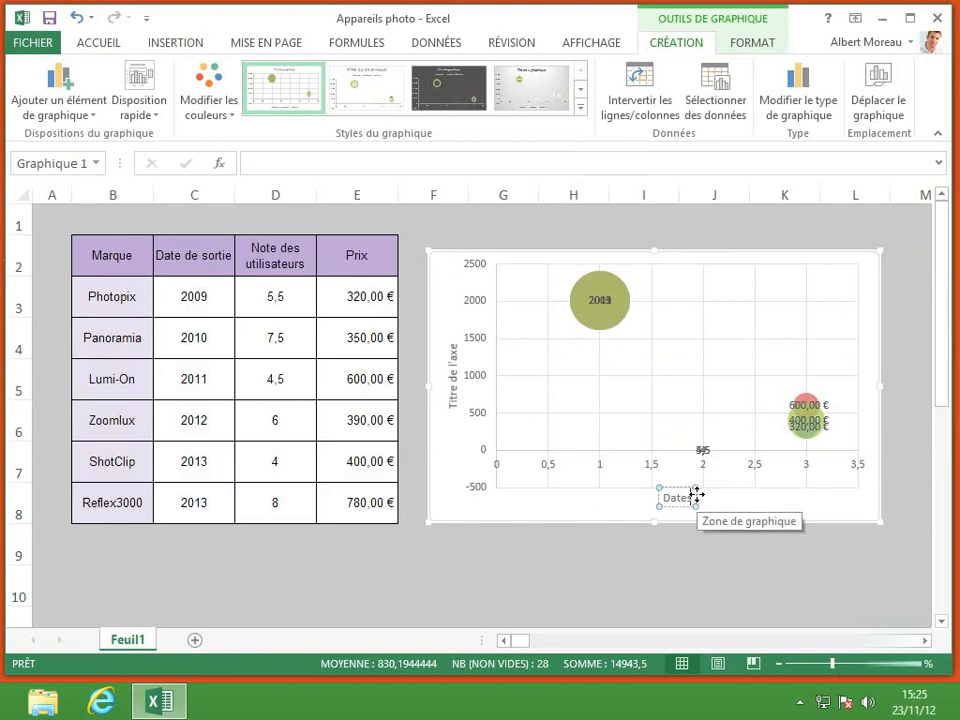
type("s")
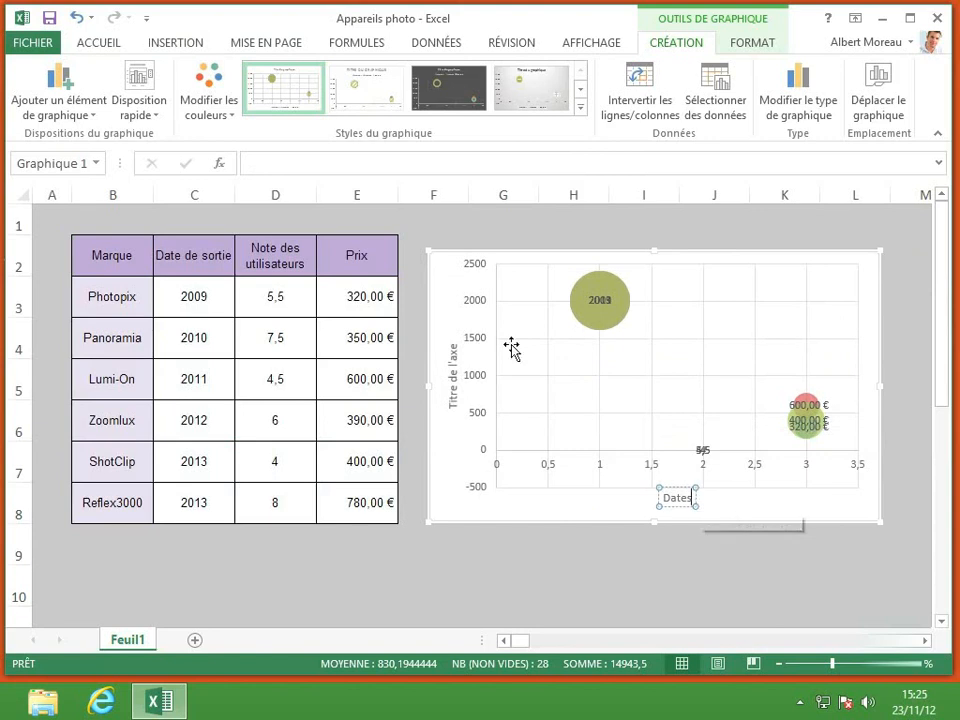
Replace the vertical axis title of the chart with "Note des utilisateurs".
left_click(452, 371)
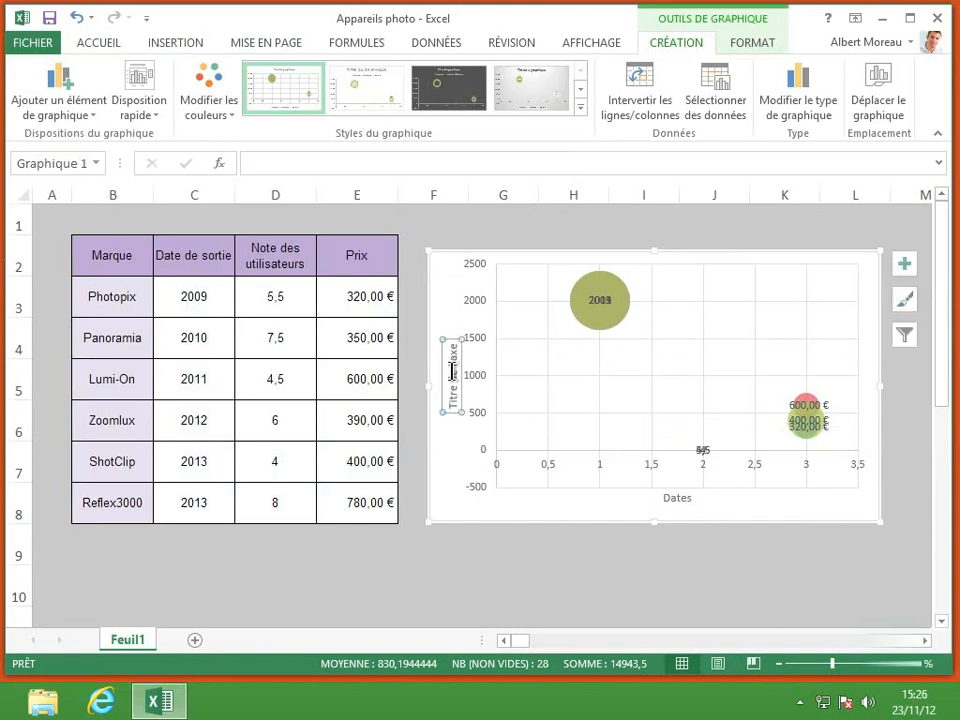
double_click(452, 372)
triple_click(451, 395)
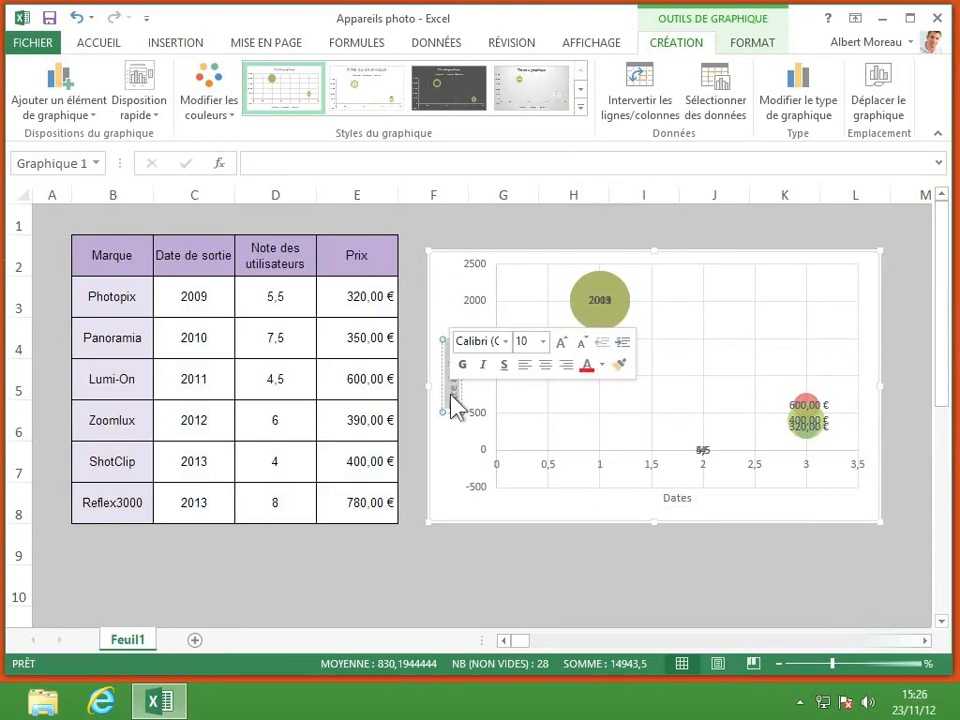
type("Note des")
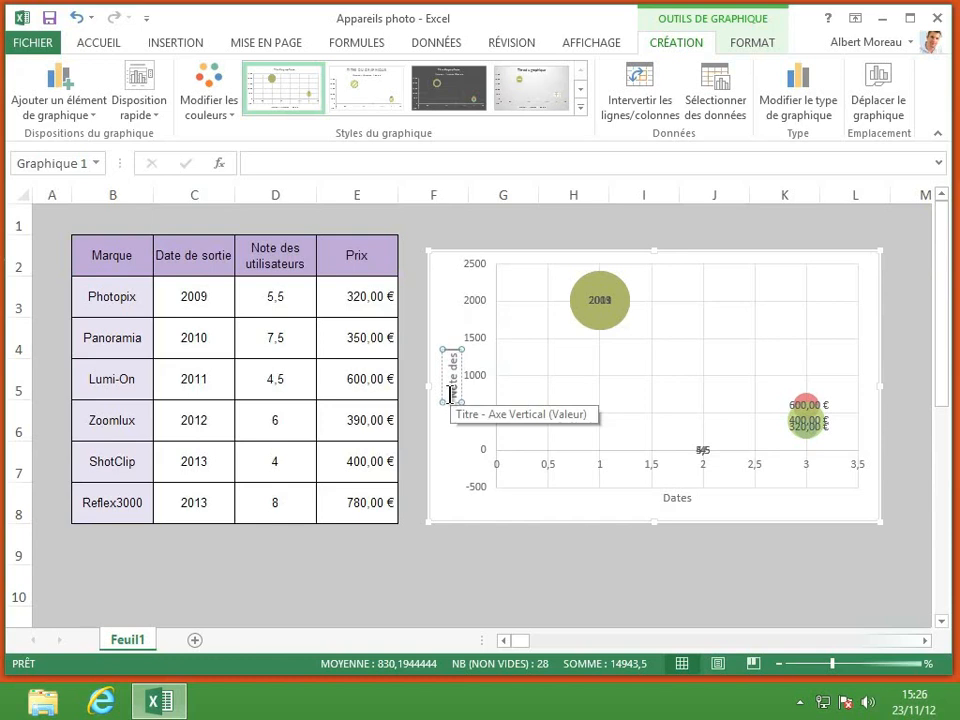
type(" utilisateu")
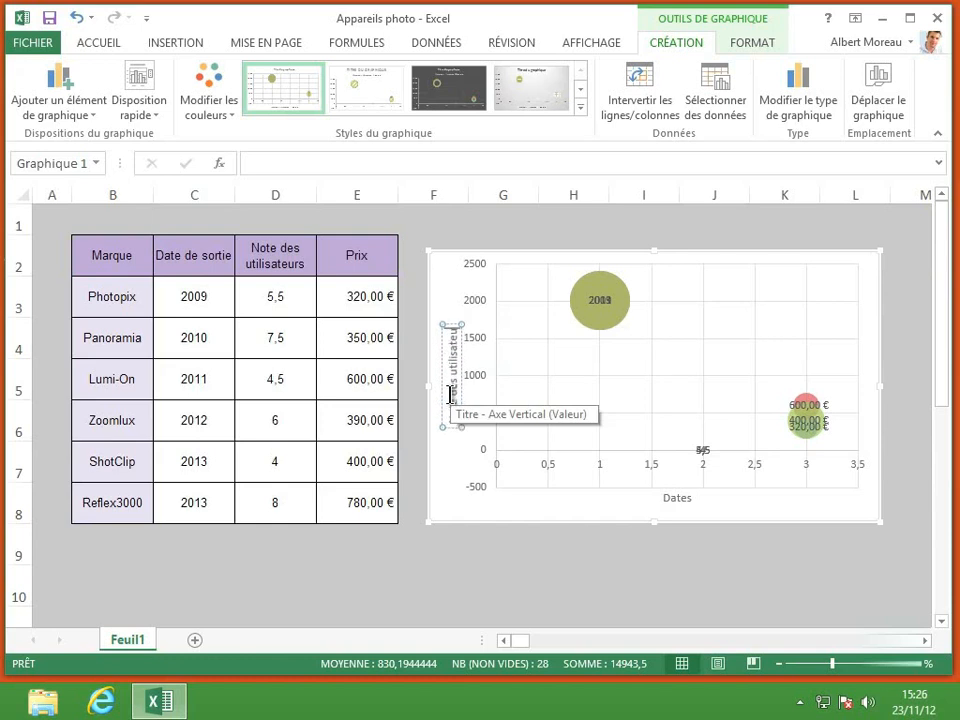
type("rs")
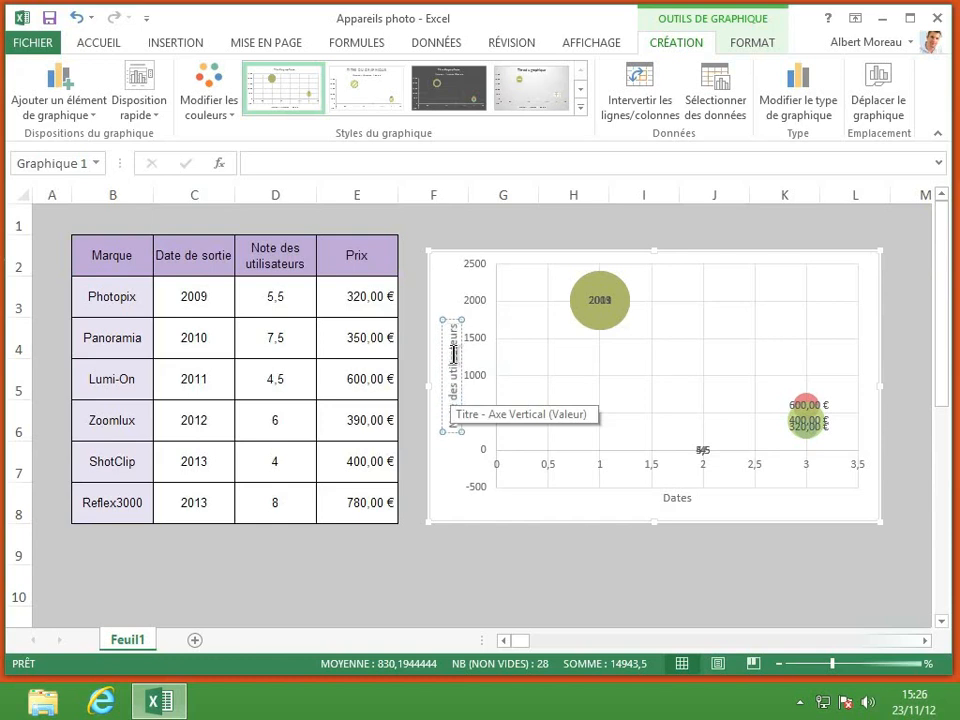
left_click(441, 289)
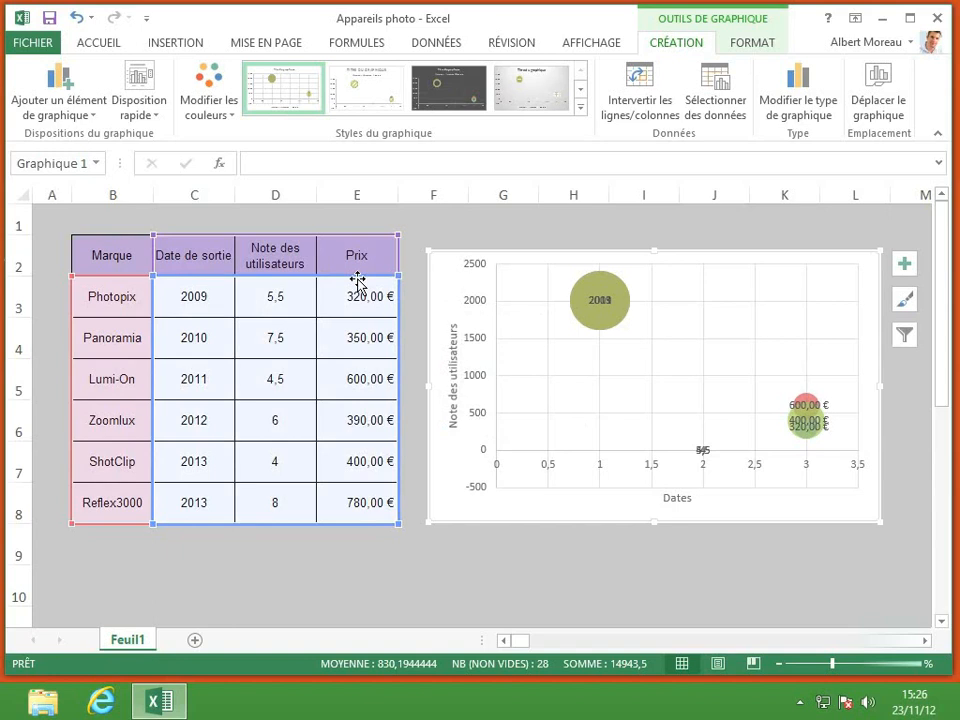
Remove the Photopix, Lumi-On and ShotClip series from the chart's data source.
right_click(452, 458)
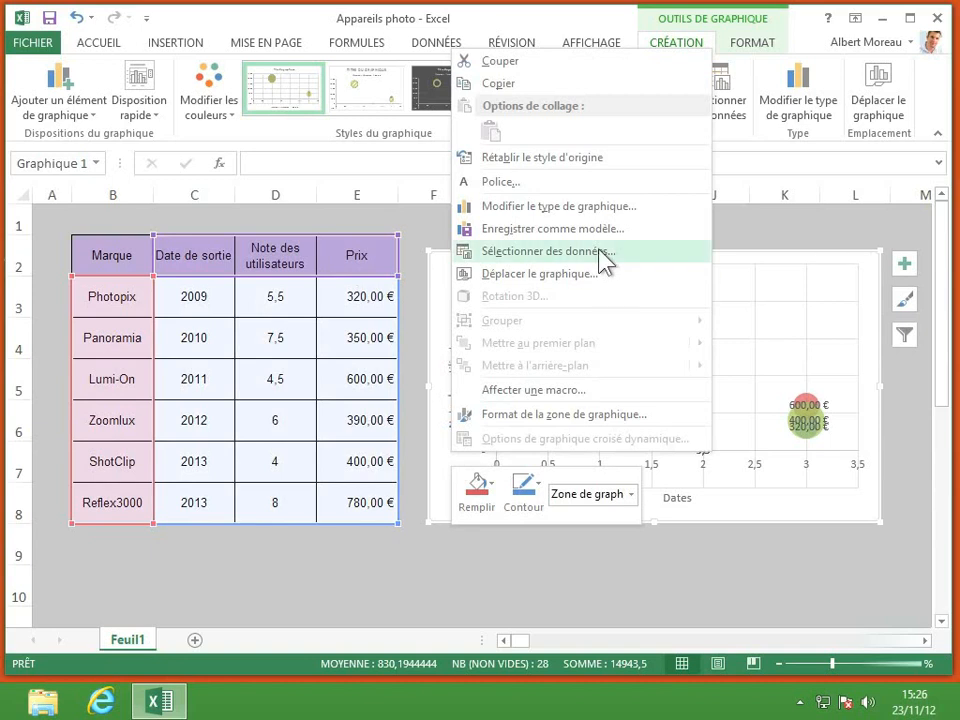
left_click(705, 44)
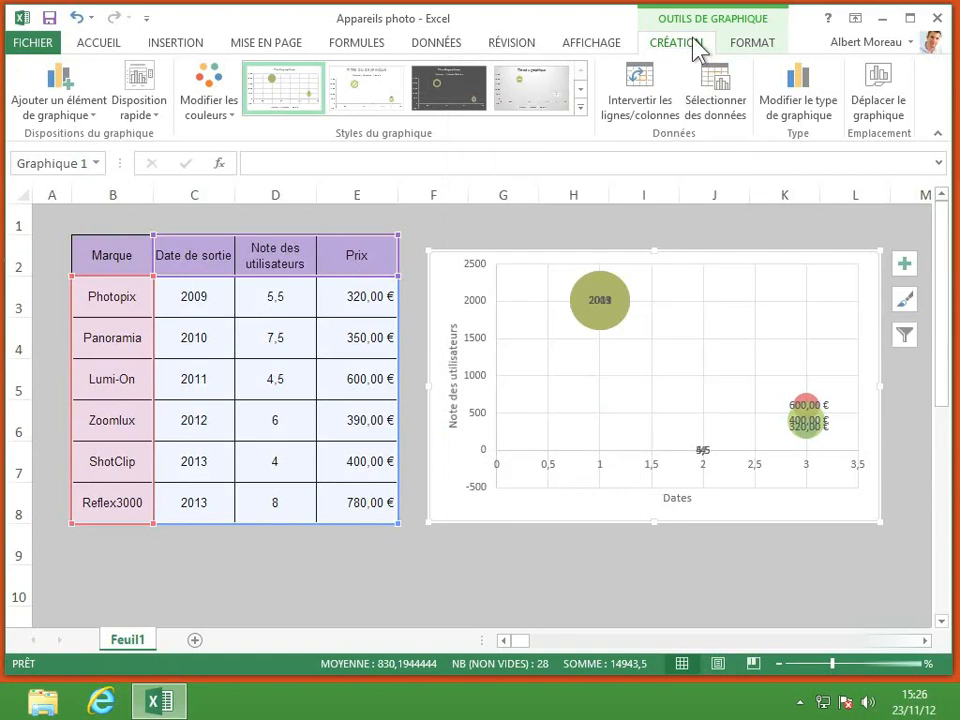
left_click(718, 116)
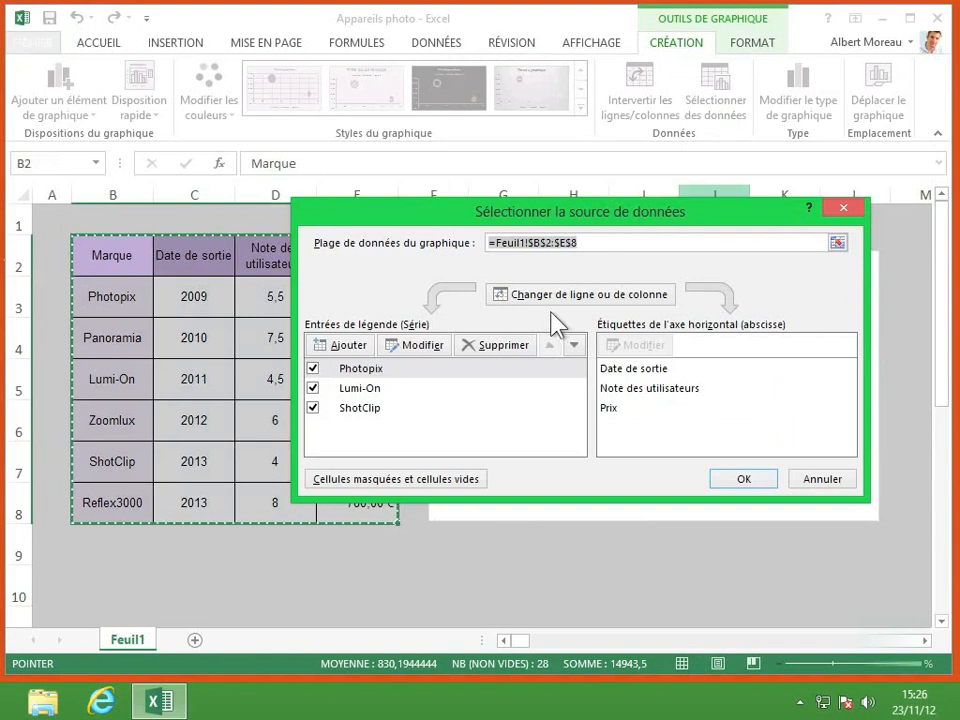
left_click(499, 345)
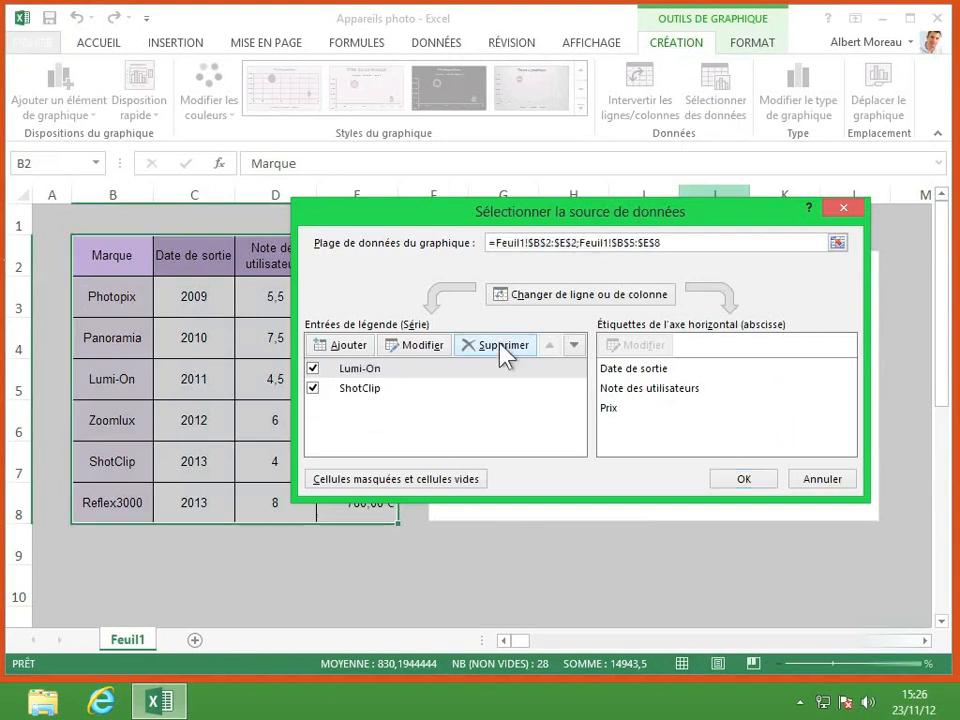
left_click(499, 345)
left_click(499, 345)
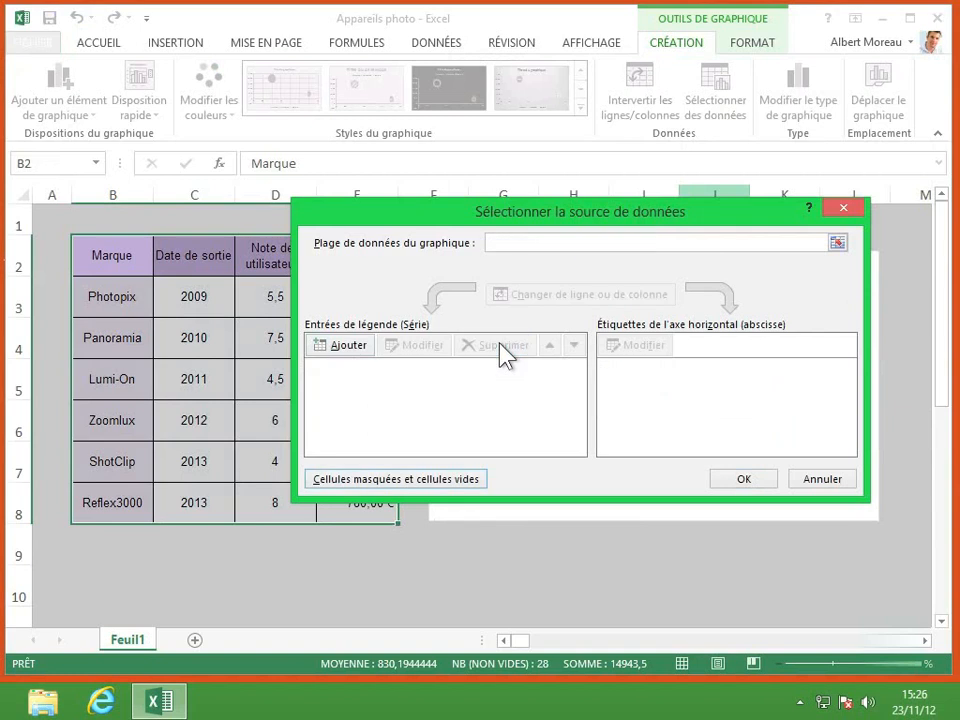
Add a new data series named from cell B3 (Photopix), with cell C3 as its X value.
left_click(337, 343)
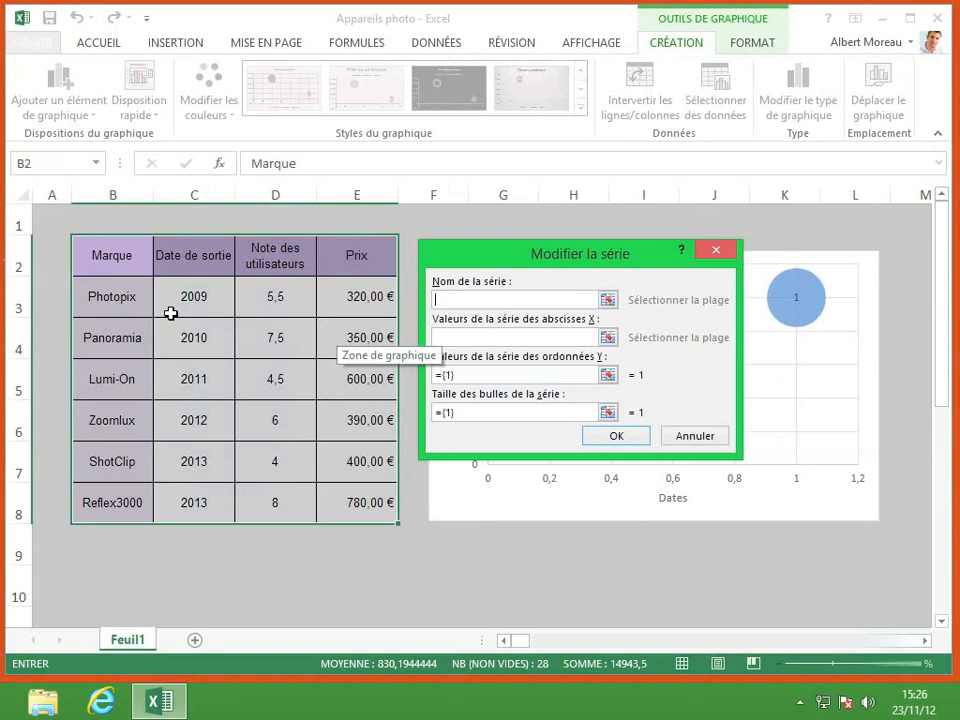
left_click(117, 296)
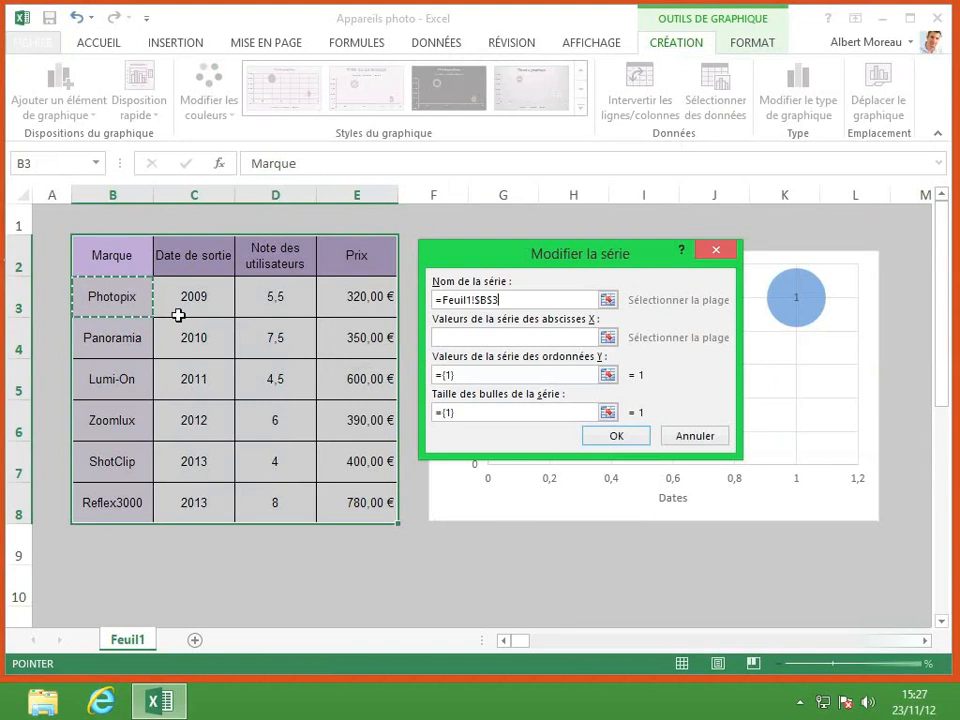
left_click(609, 338)
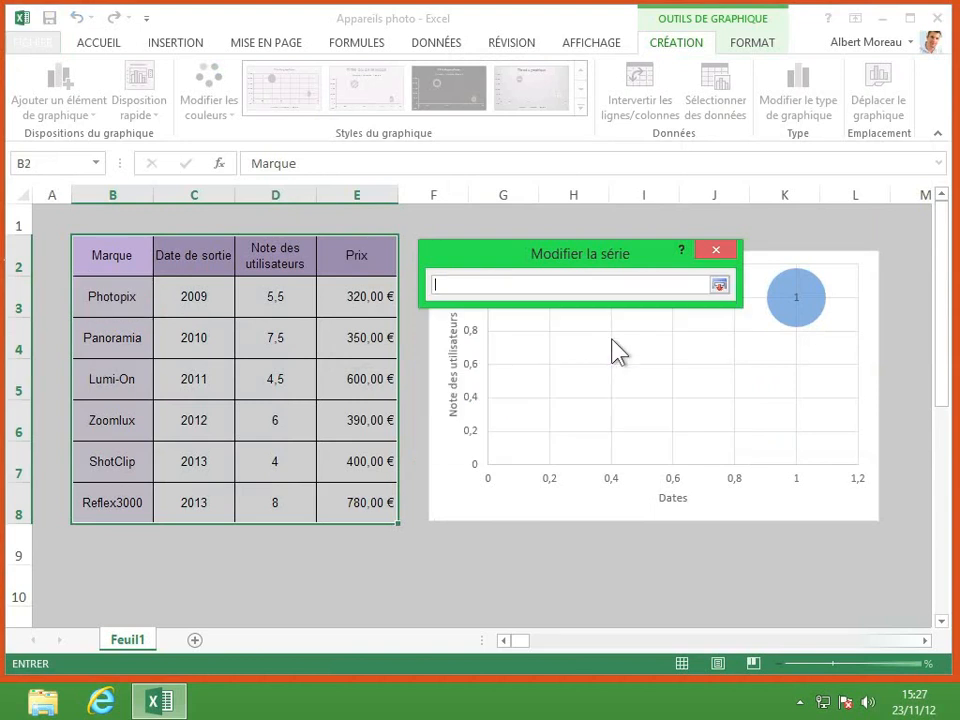
left_click(202, 300)
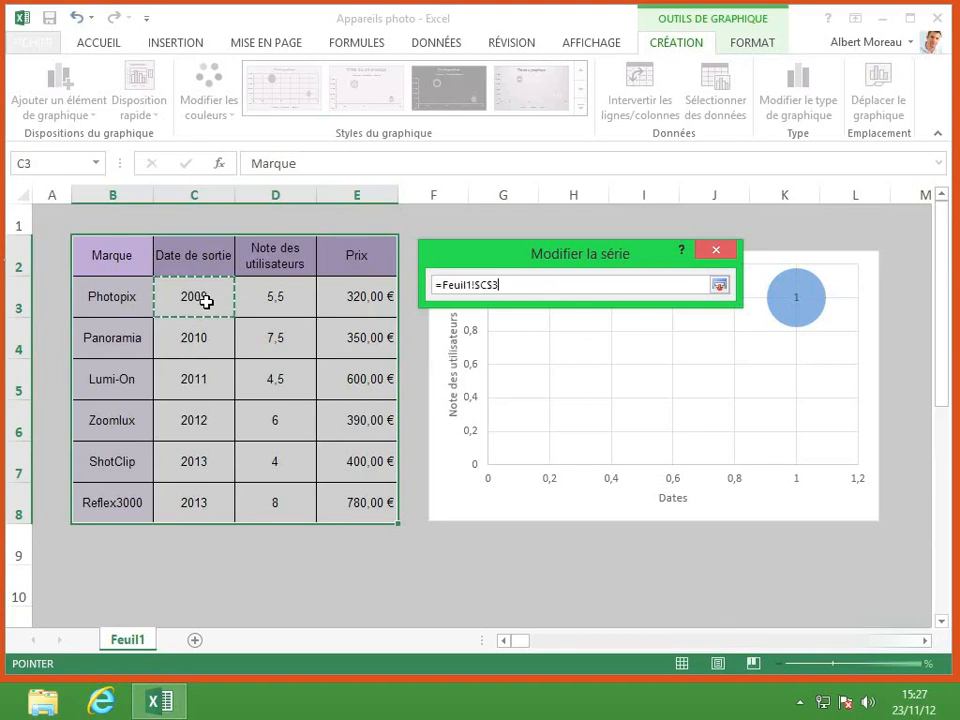
key("Return")
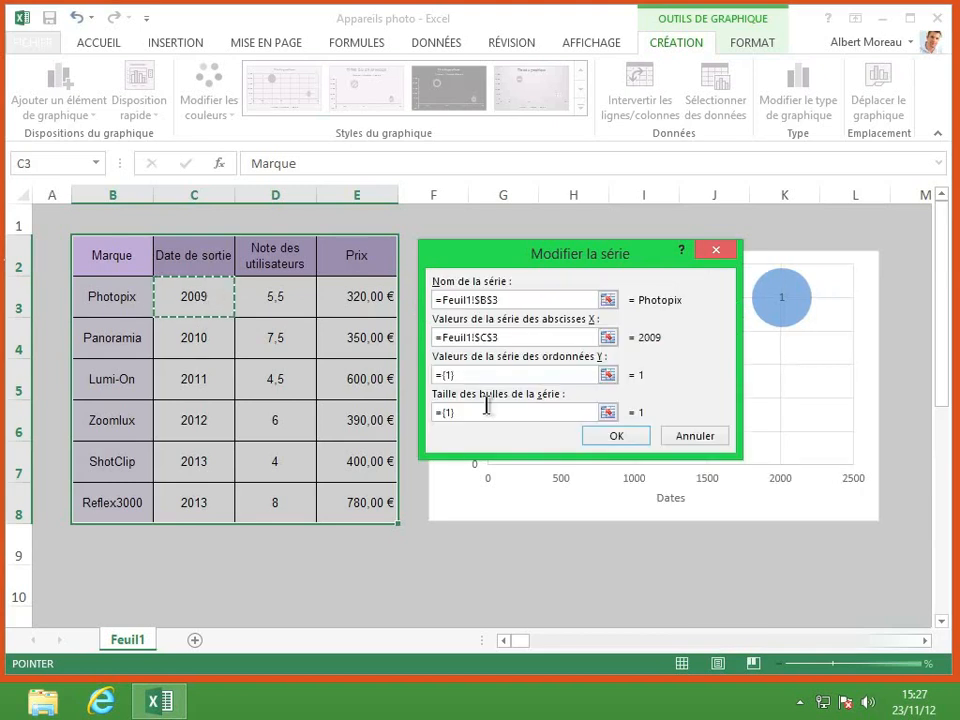
Set the Photopix series' Y value to cell D3 and its bubble size to cell E3.
left_click(608, 375)
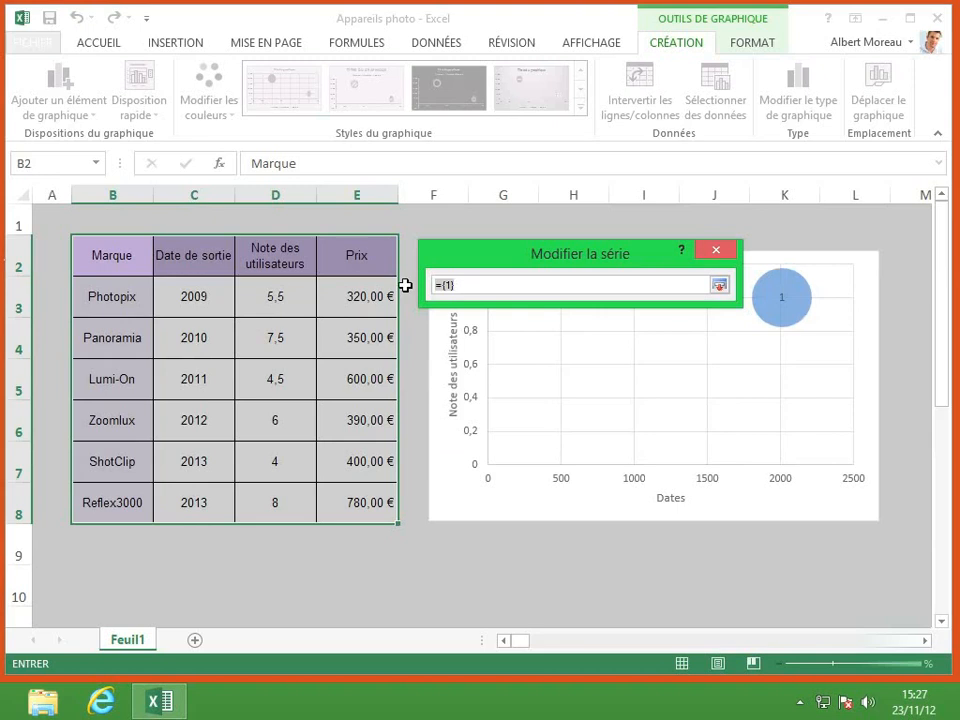
left_click(281, 296)
key("Return")
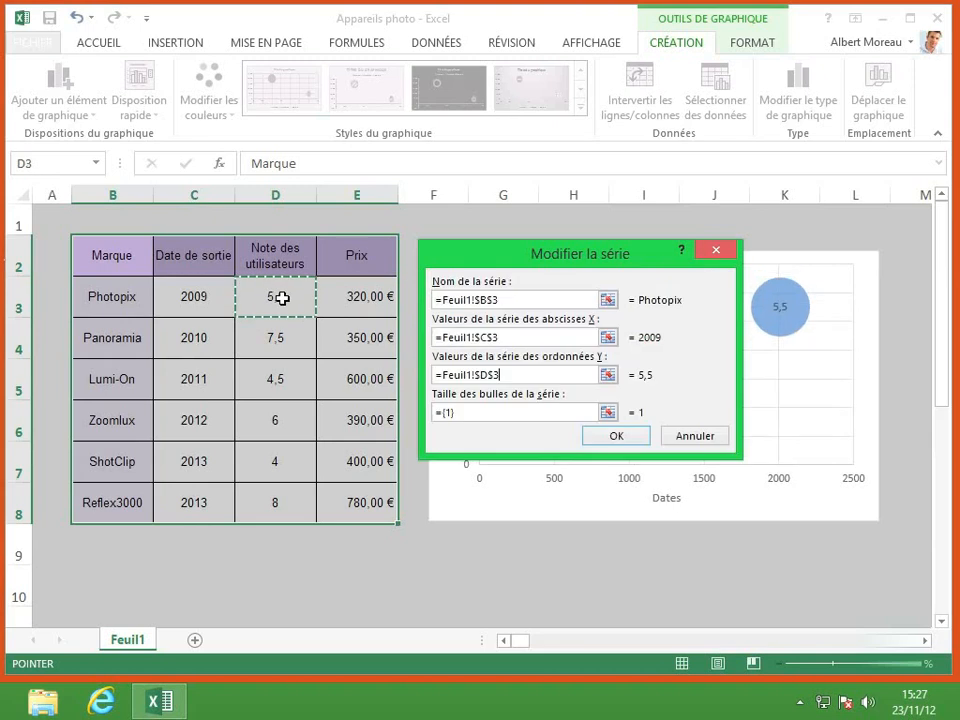
left_click(607, 412)
left_click(361, 296)
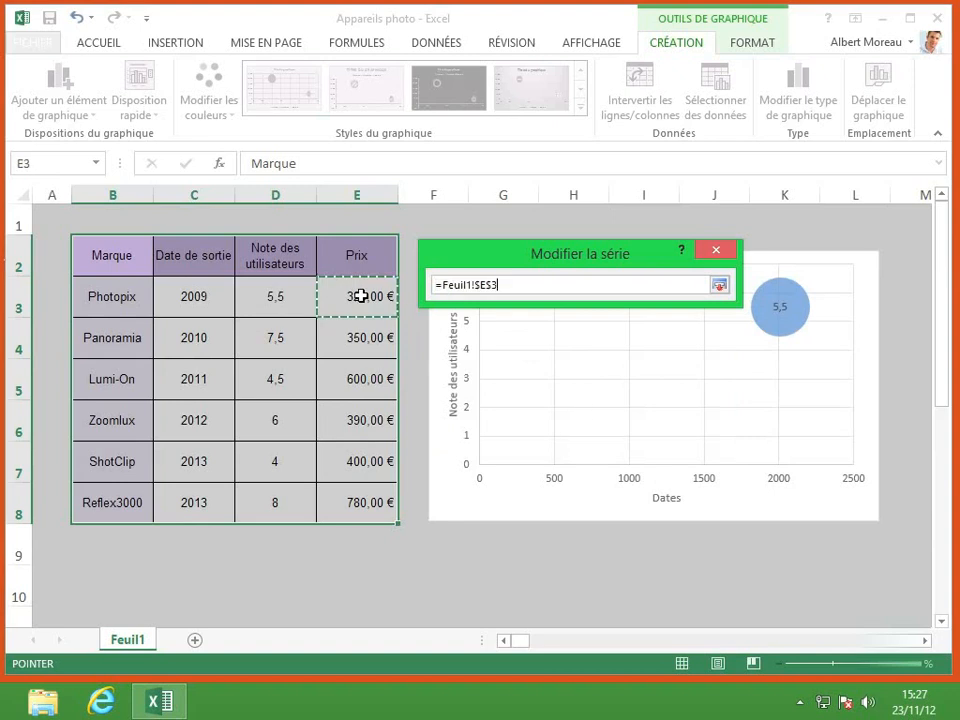
key("Return")
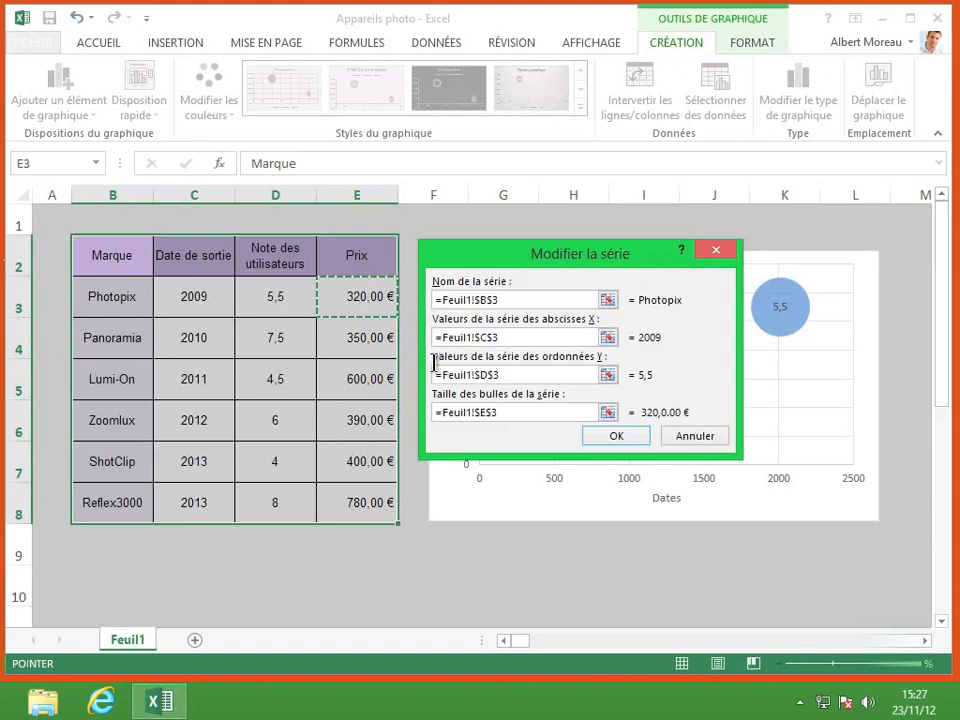
left_click(610, 438)
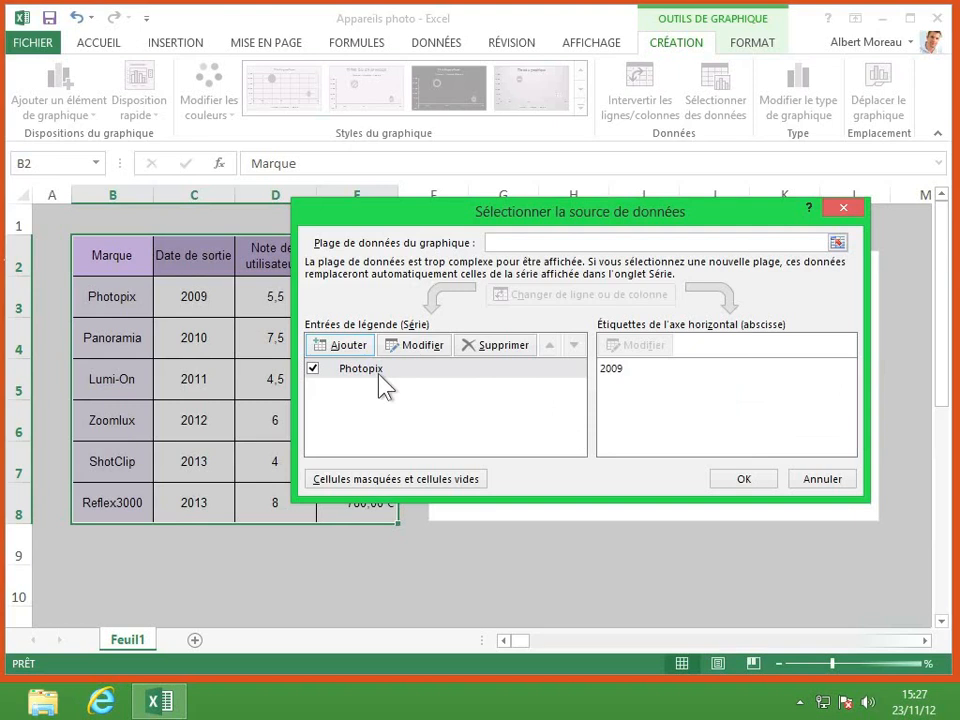
Add a new data series named from cell B4 (Panoramia), with cell C4 as its X value.
left_click(343, 345)
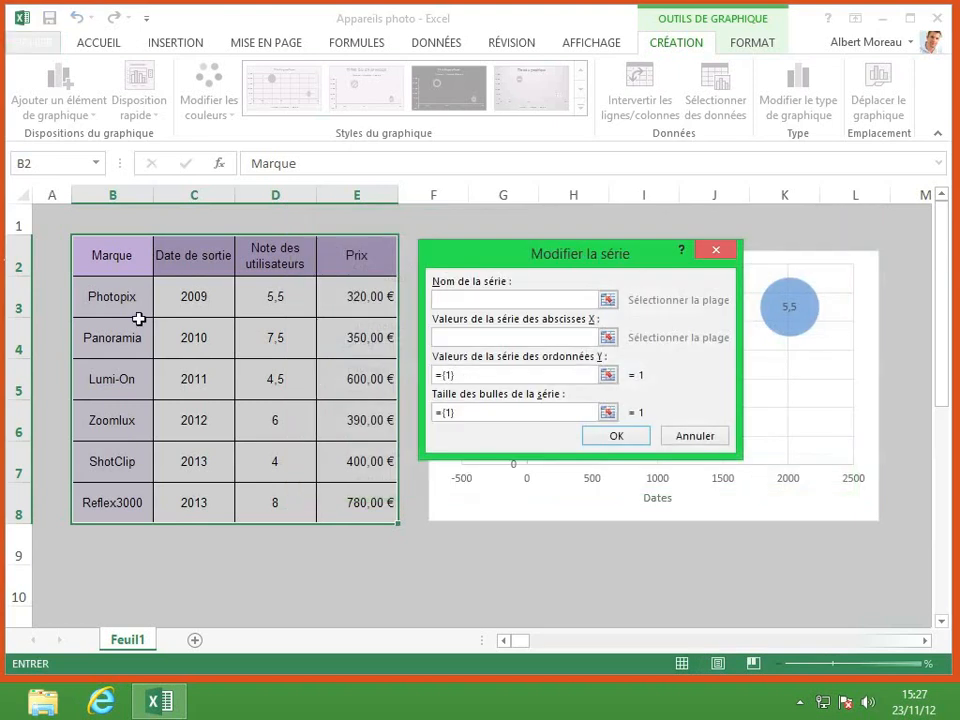
left_click(107, 334)
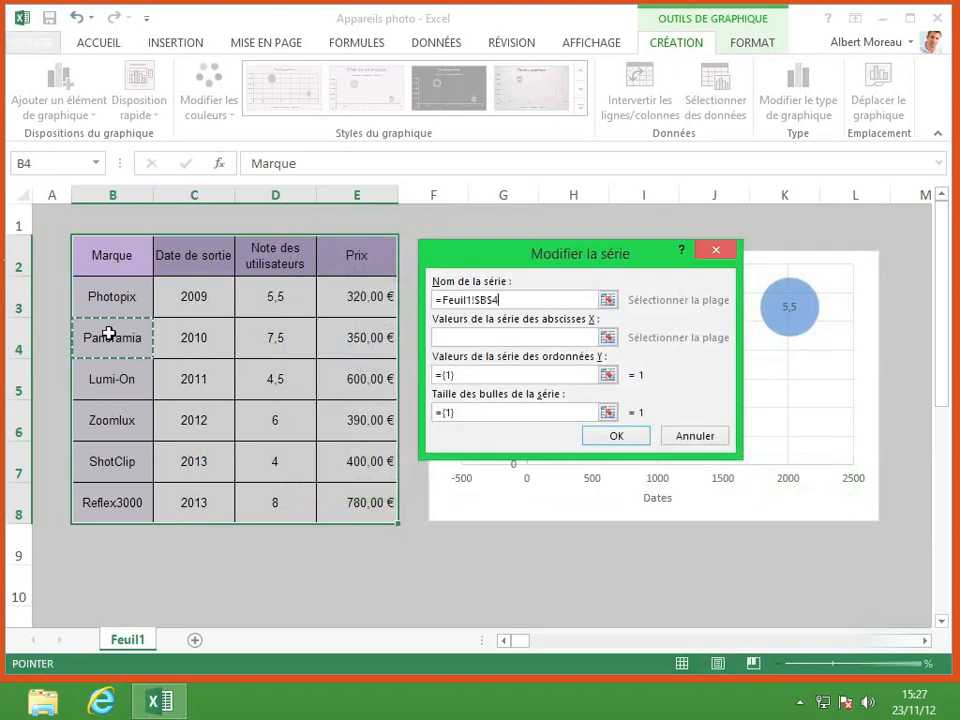
left_click(608, 338)
left_click(187, 337)
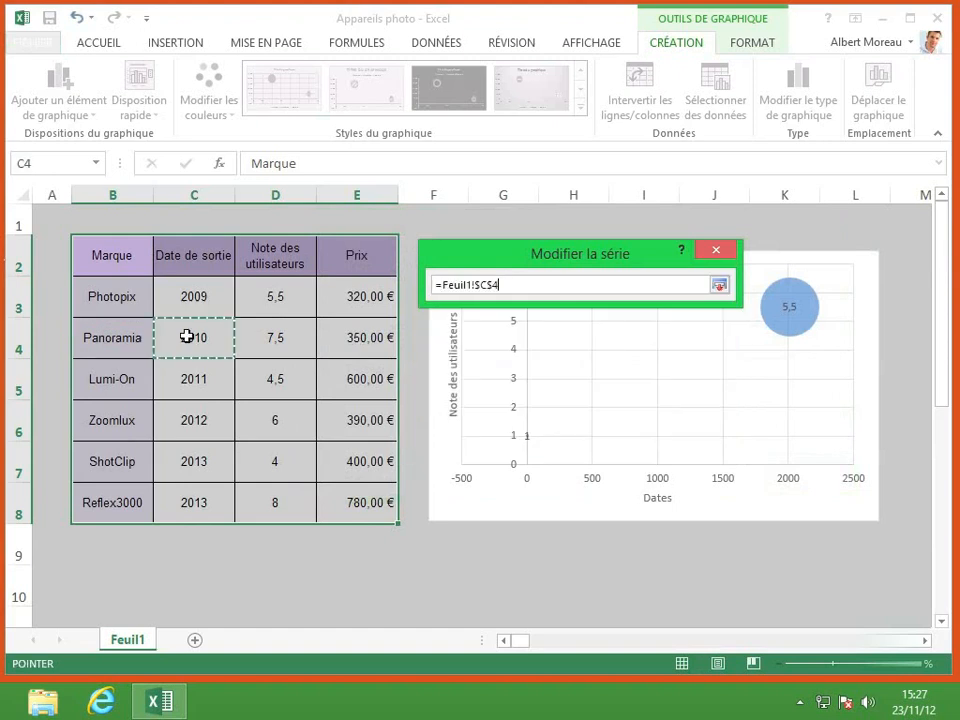
key("Return")
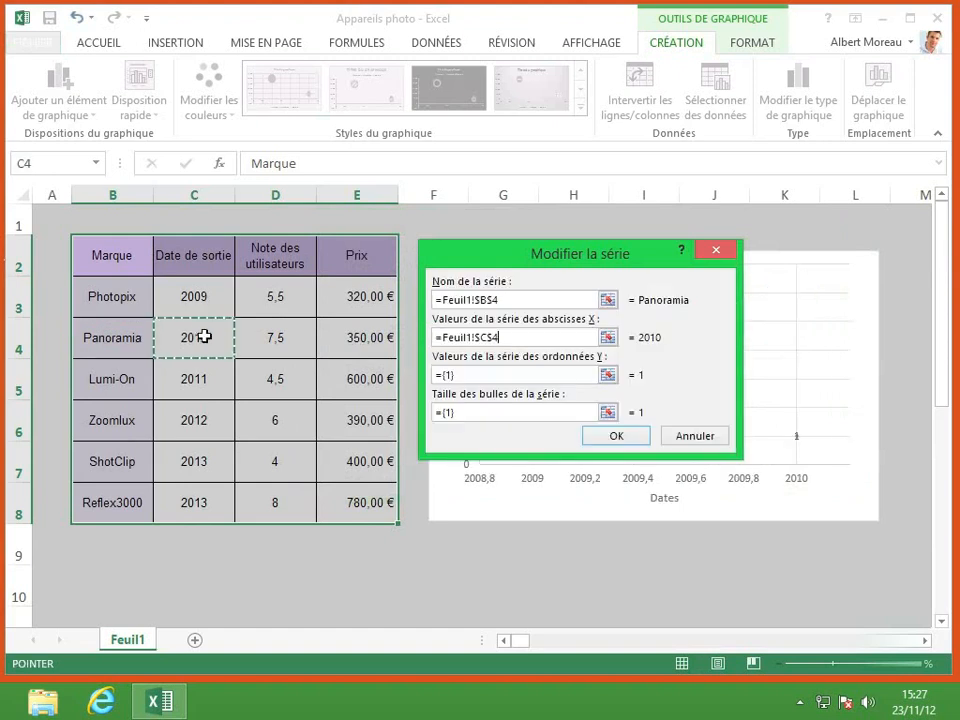
Set the Panoramia series' Y value to cell D4 and its bubble size to cell E4.
left_click(608, 375)
left_click(287, 336)
key("Return")
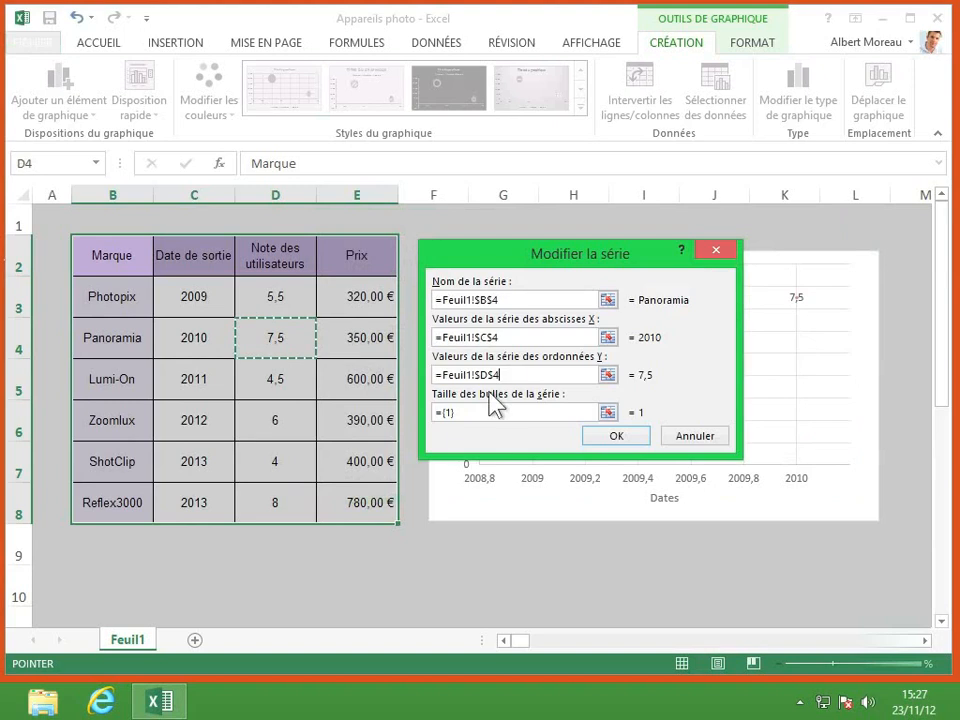
left_click(608, 412)
left_click(357, 337)
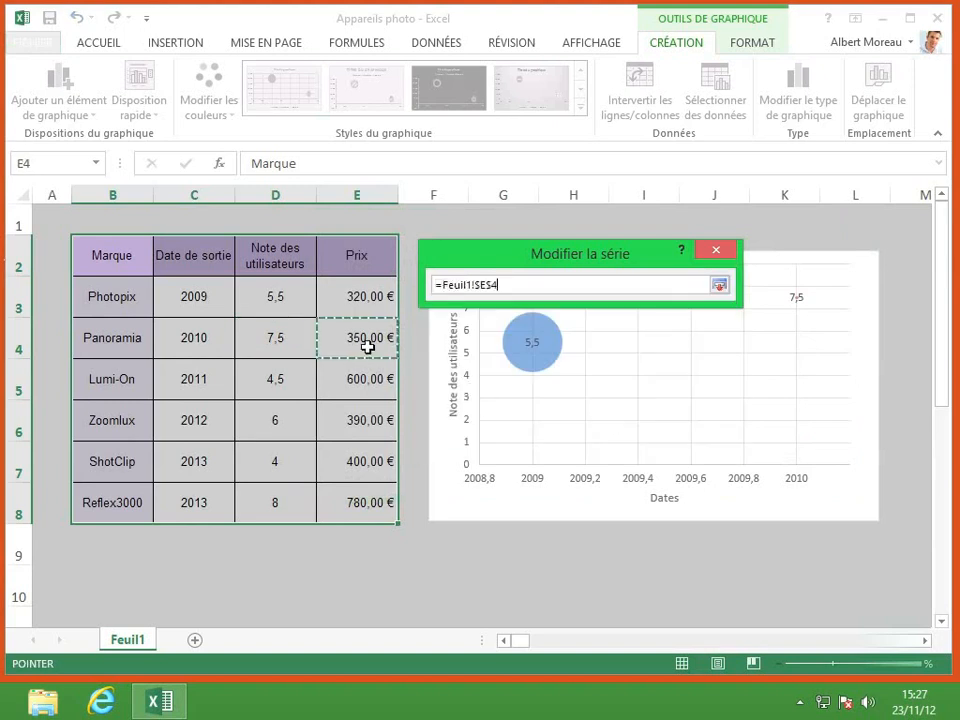
key("Return")
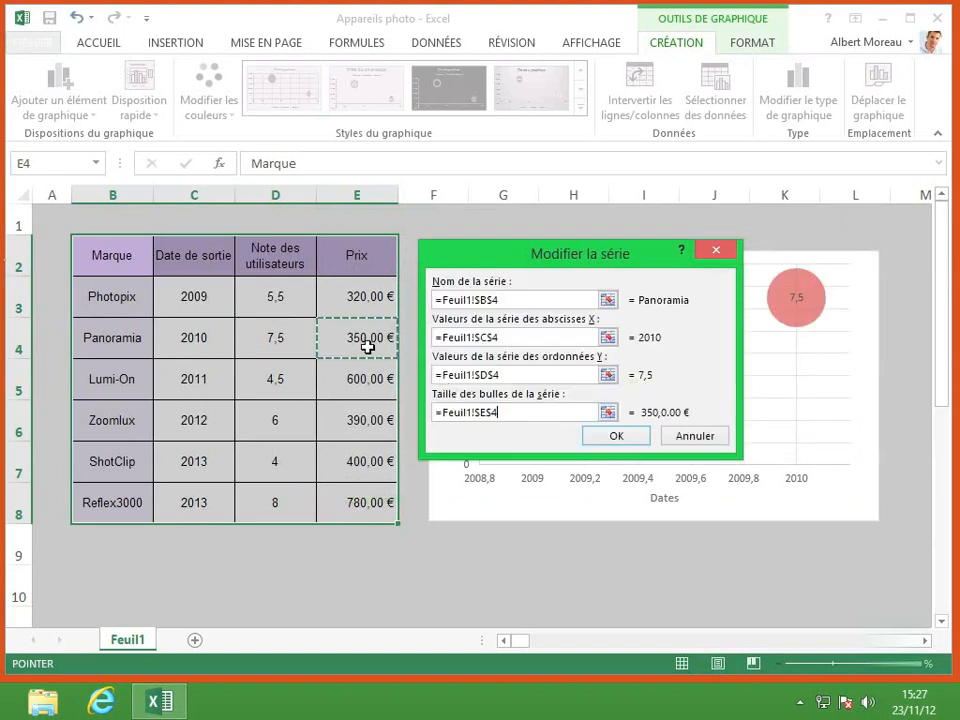
left_click(612, 436)
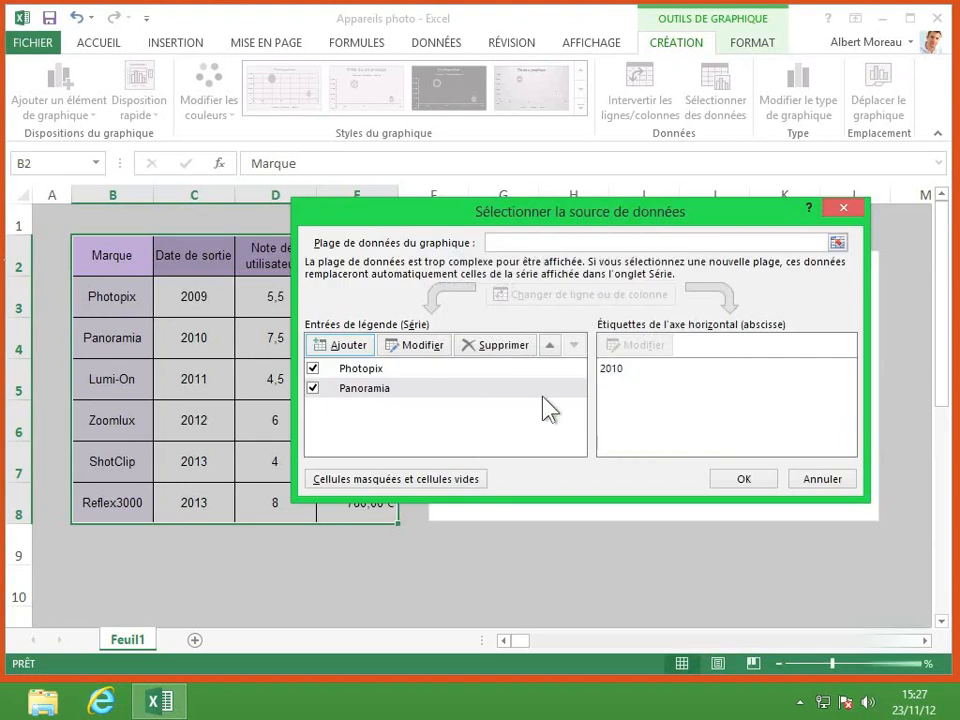
Add a new data series named from cell B5 (Lumi-On), with cell C5 as its X value.
left_click(348, 344)
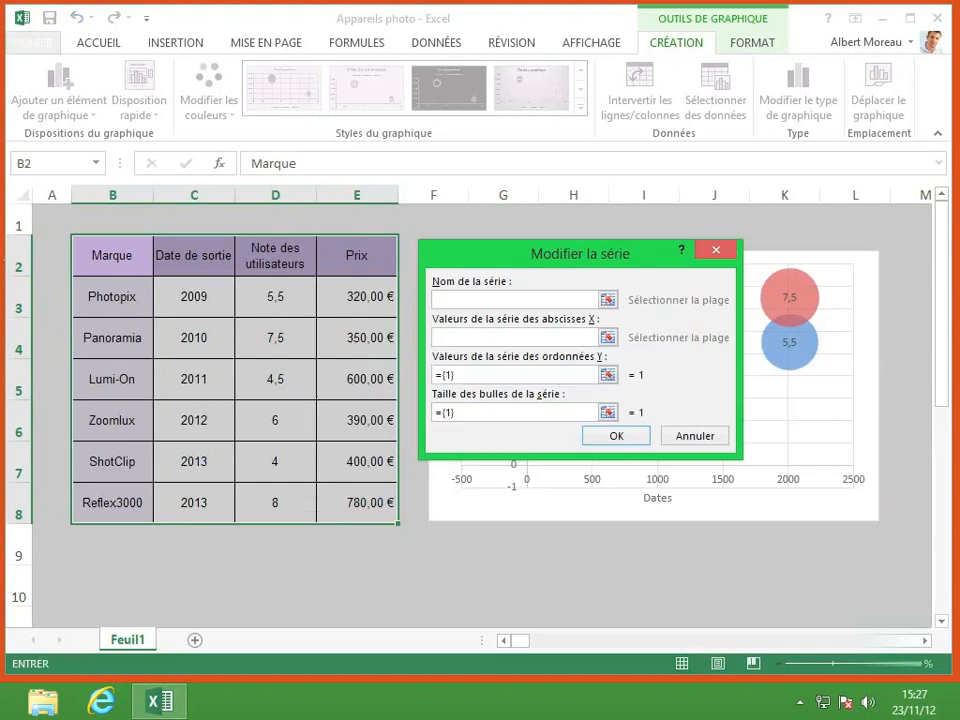
left_click(607, 299)
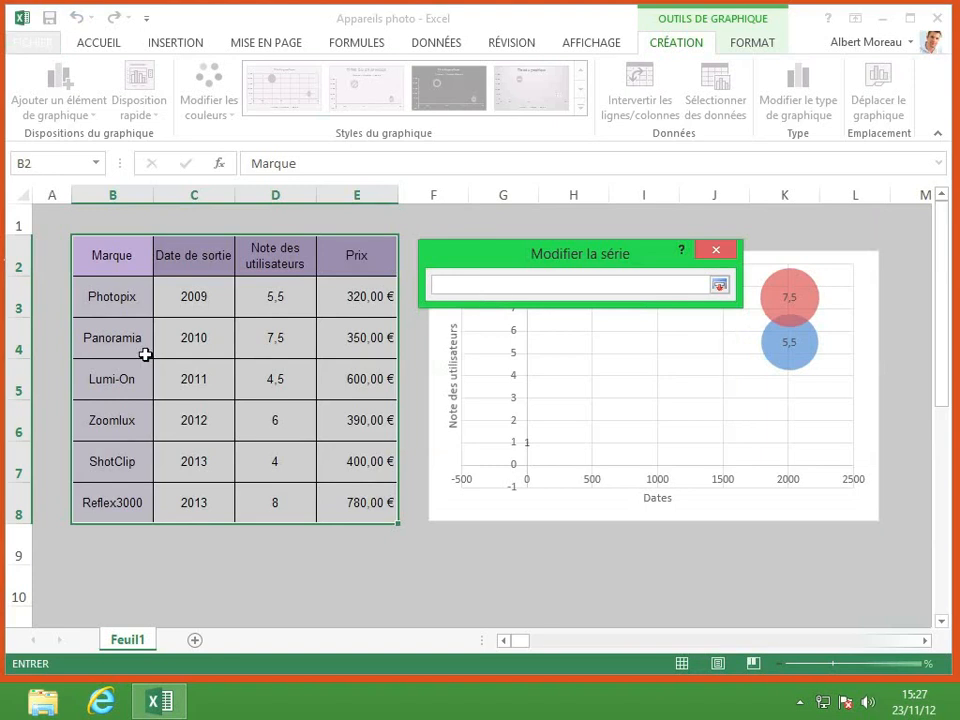
left_click(122, 377)
key("Return")
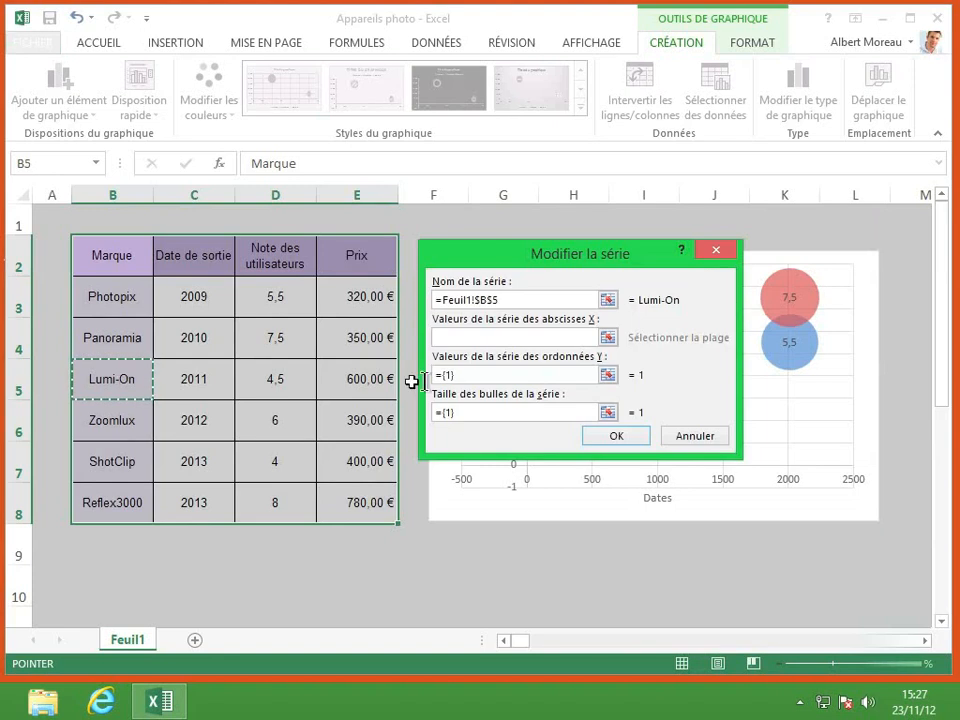
left_click(607, 337)
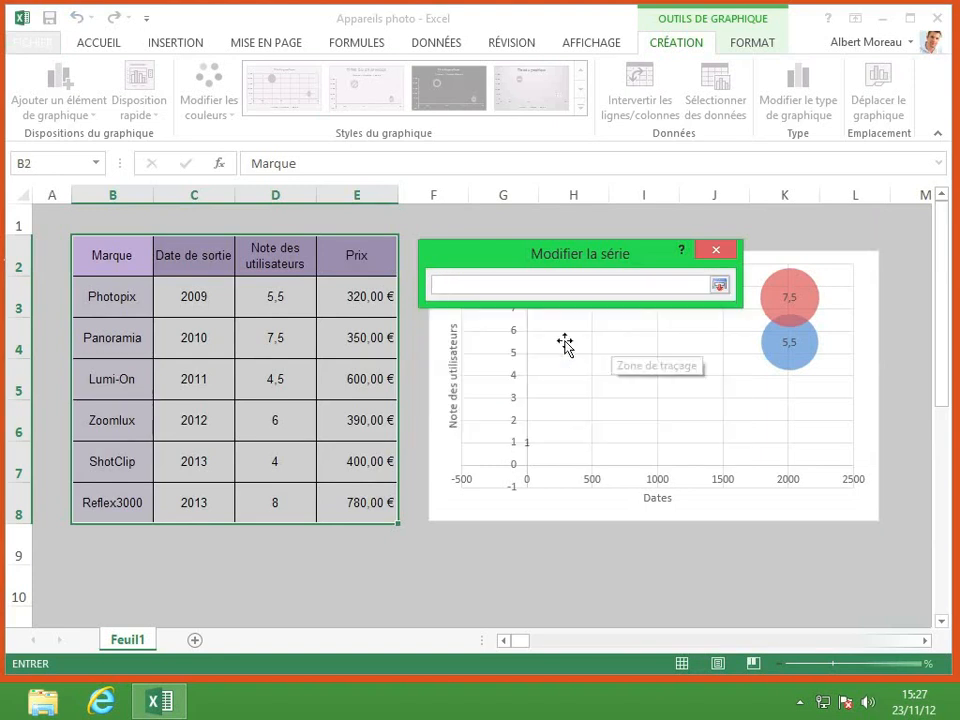
left_click(185, 379)
key("Return")
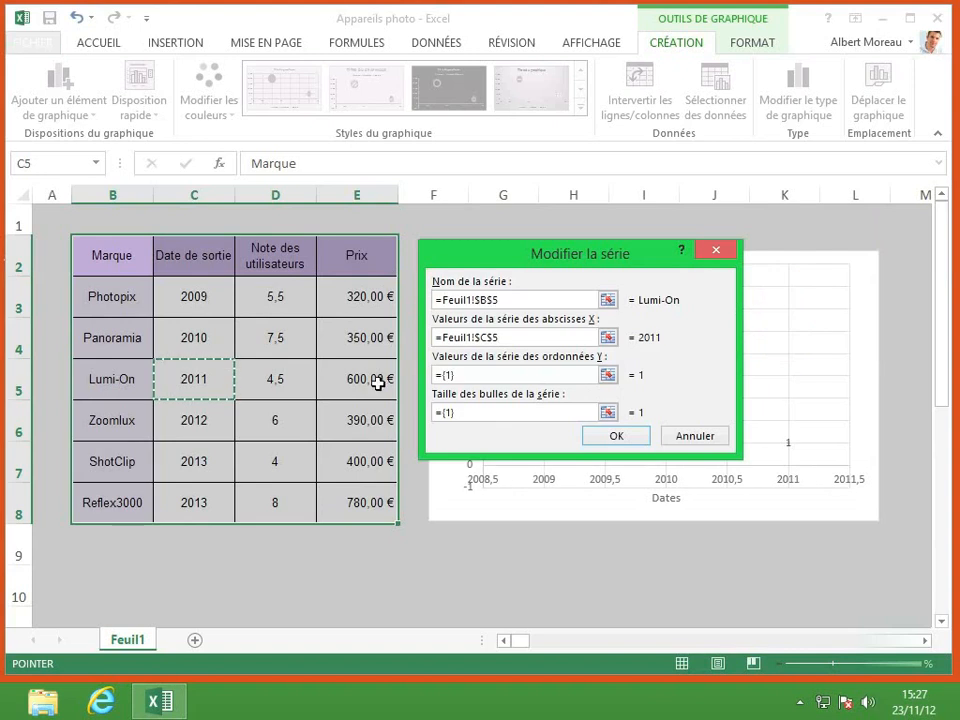
Set the Lumi-On series' Y value to cell D5 and its bubble size to cell E5.
left_click(607, 374)
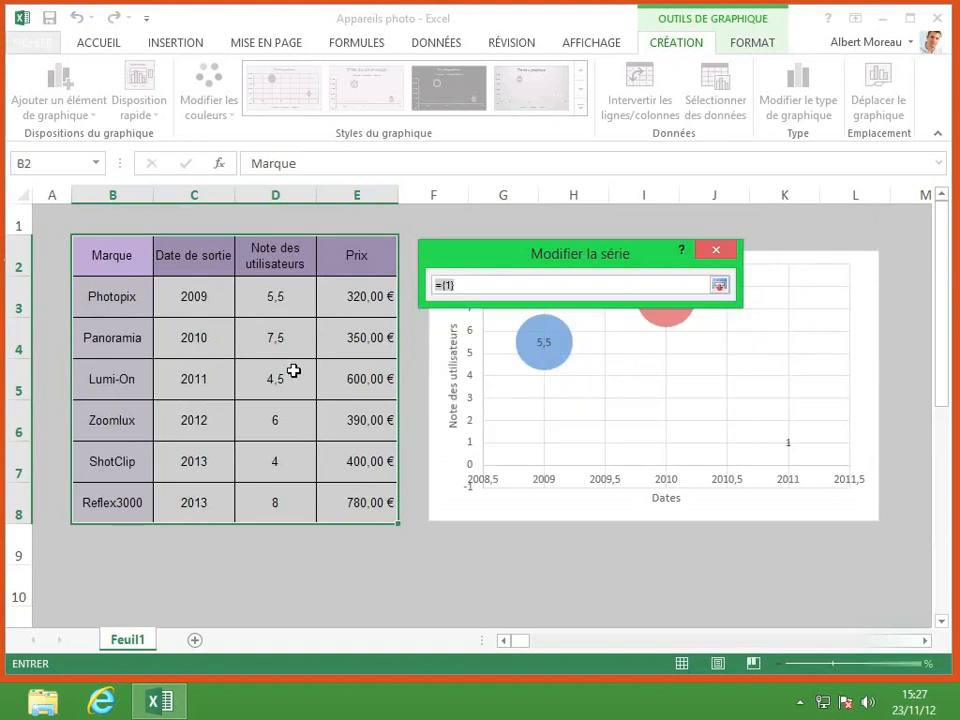
left_click(293, 371)
key("Return")
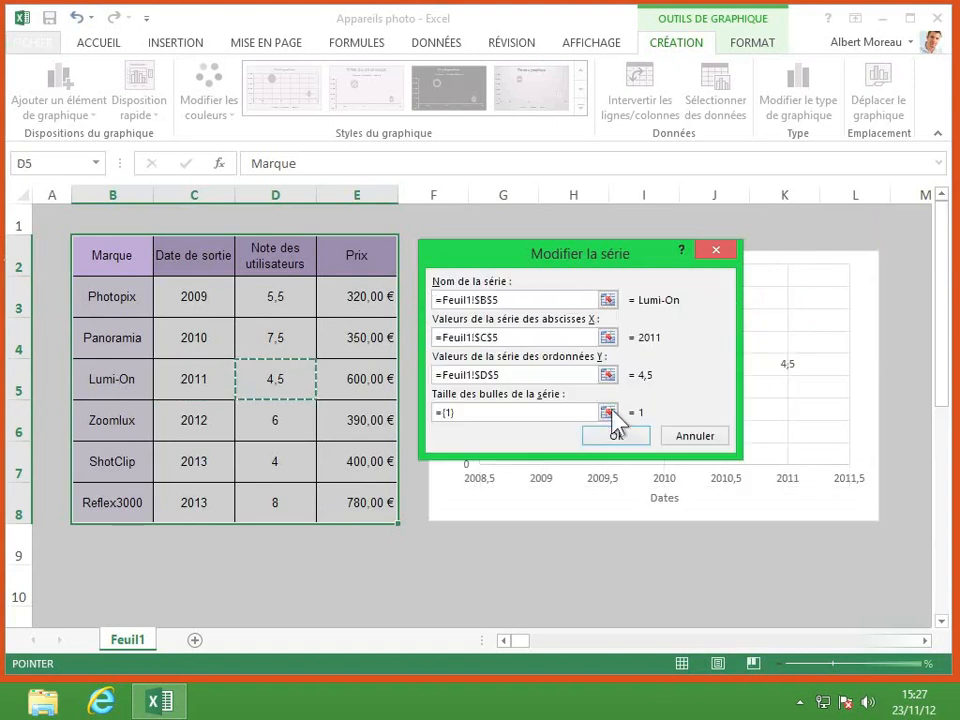
left_click(607, 412)
left_click(364, 376)
key("Return")
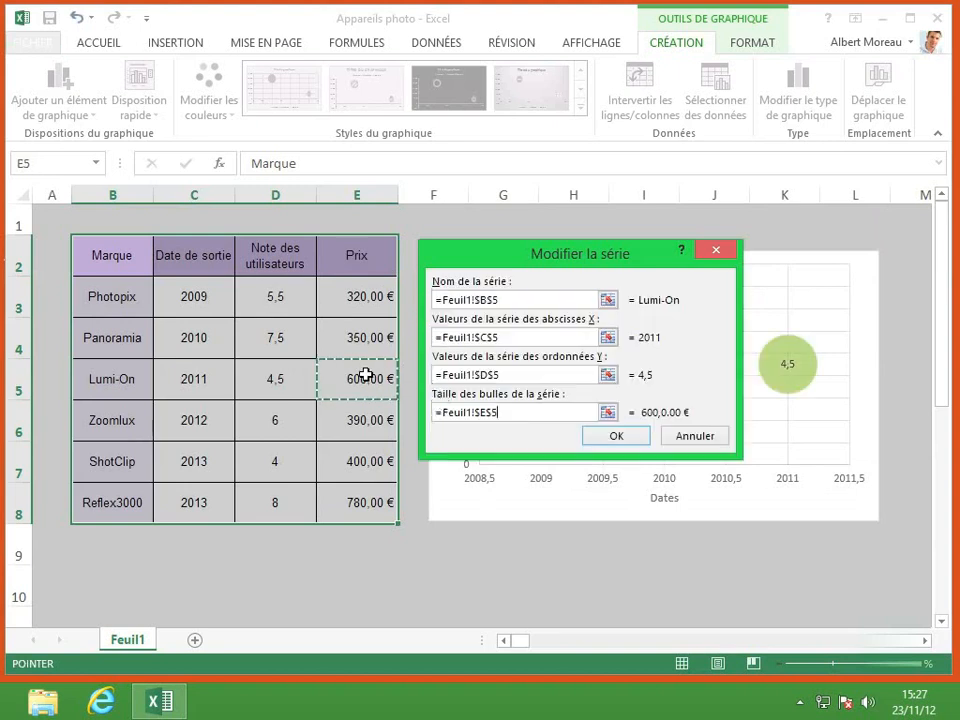
left_click(617, 437)
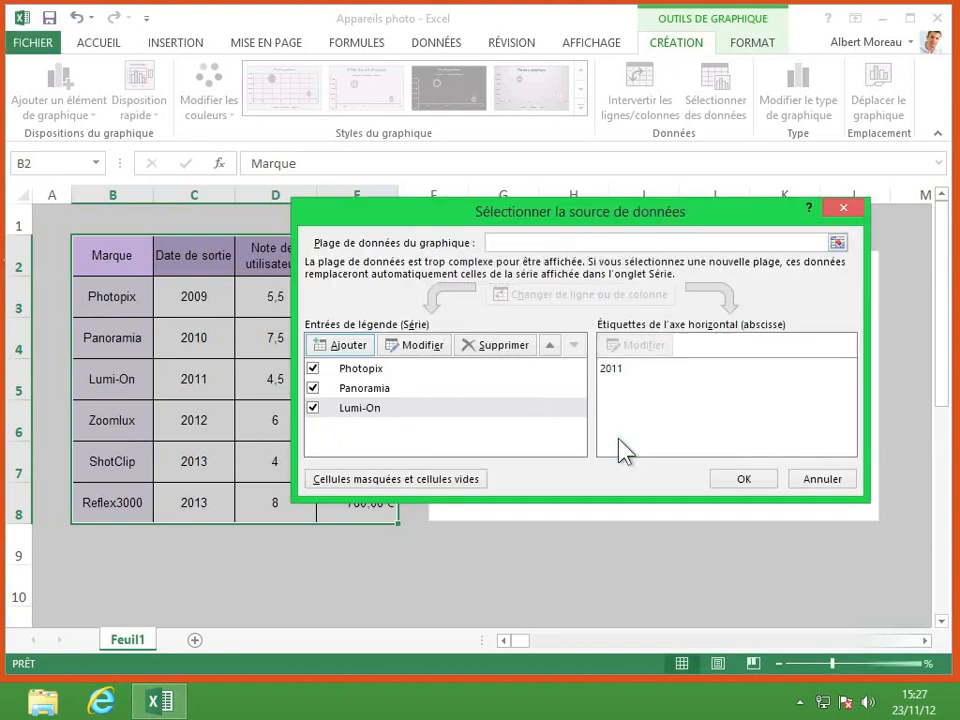
Add a new data series named from cell B6 (Zoomlux), with cell C6 as its X value.
left_click(347, 345)
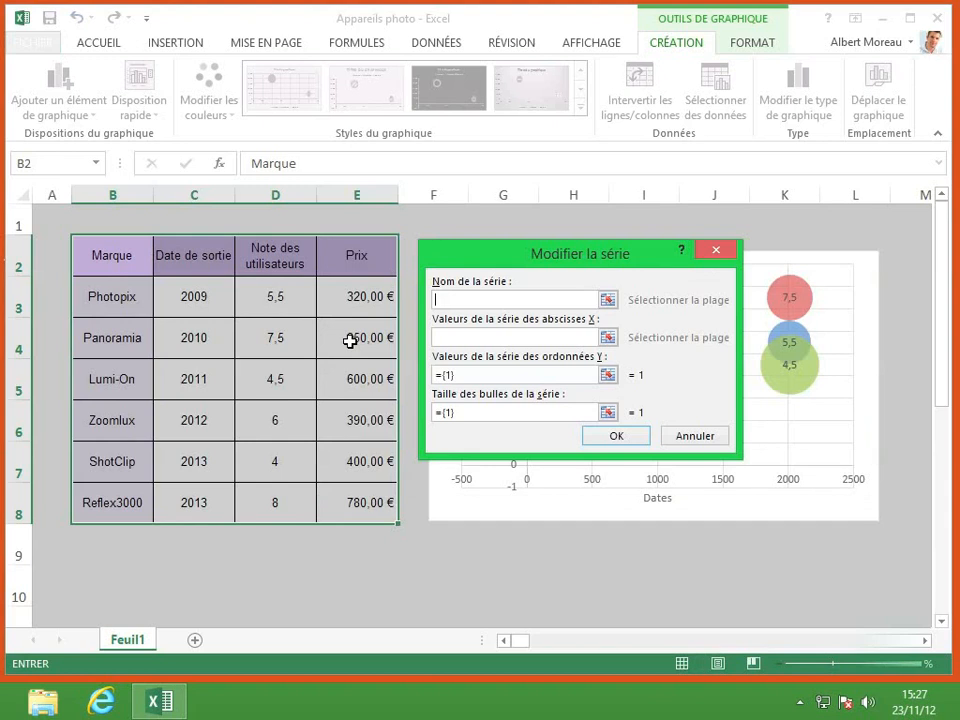
left_click(608, 300)
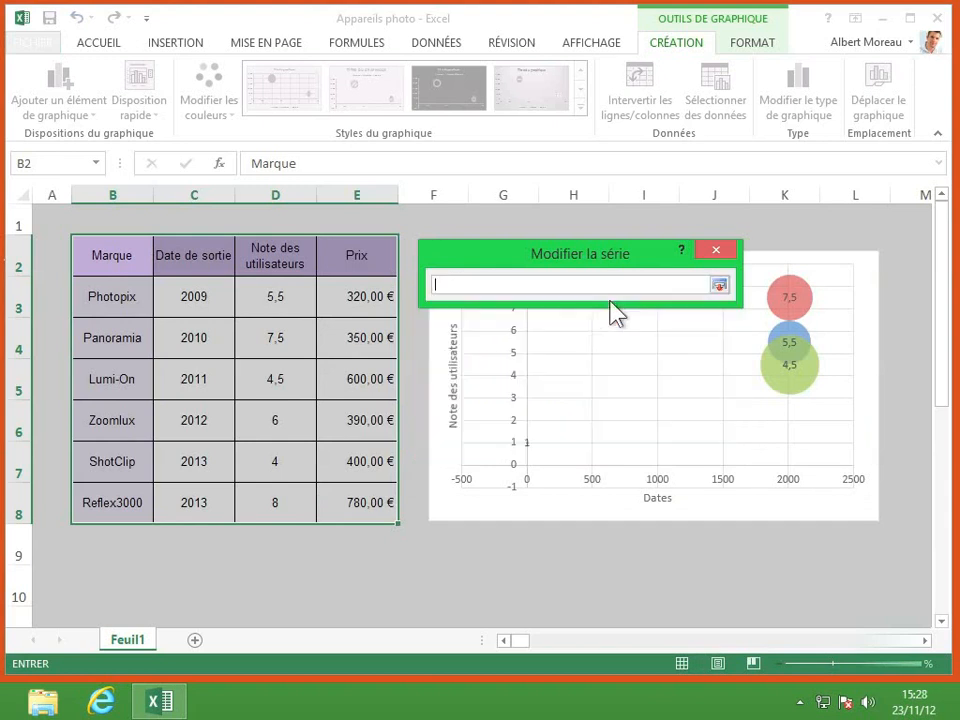
left_click(117, 425)
key("Return")
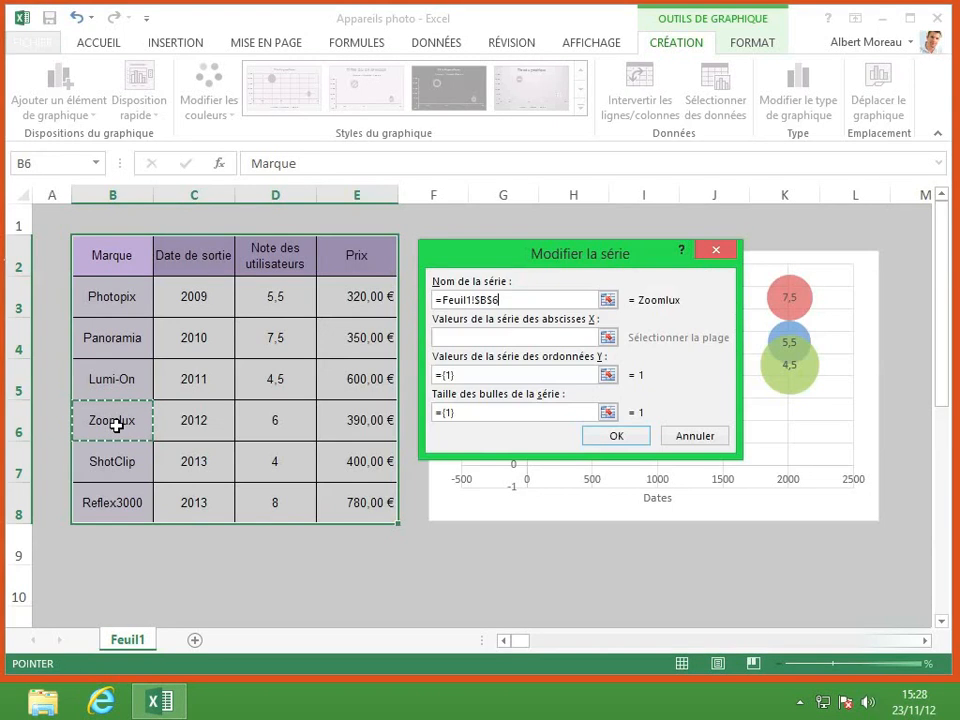
left_click(607, 338)
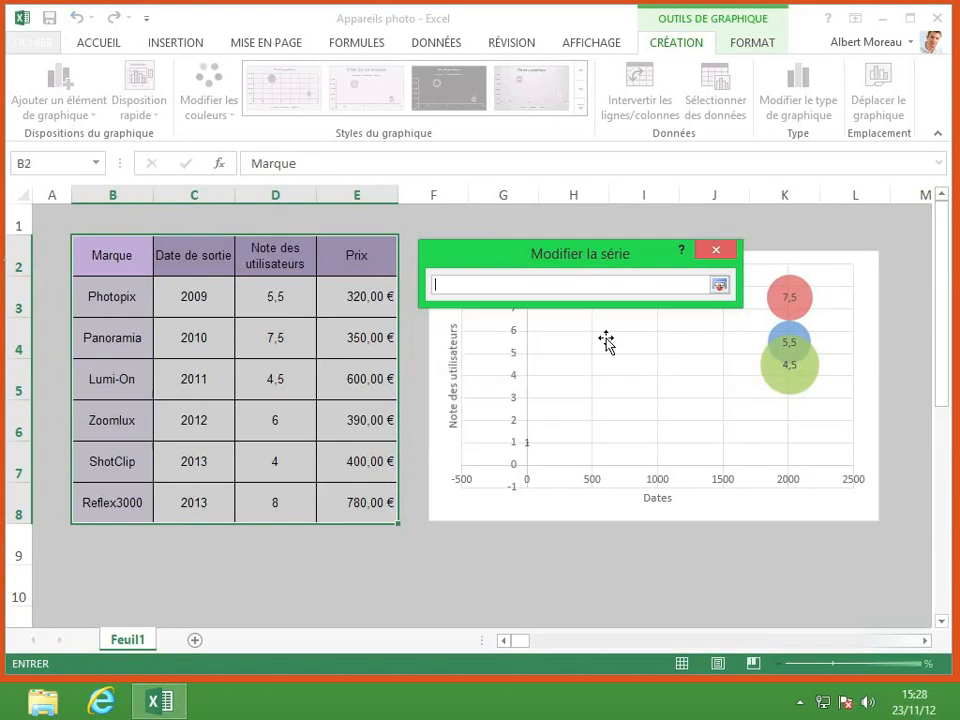
left_click(196, 418)
key("Return")
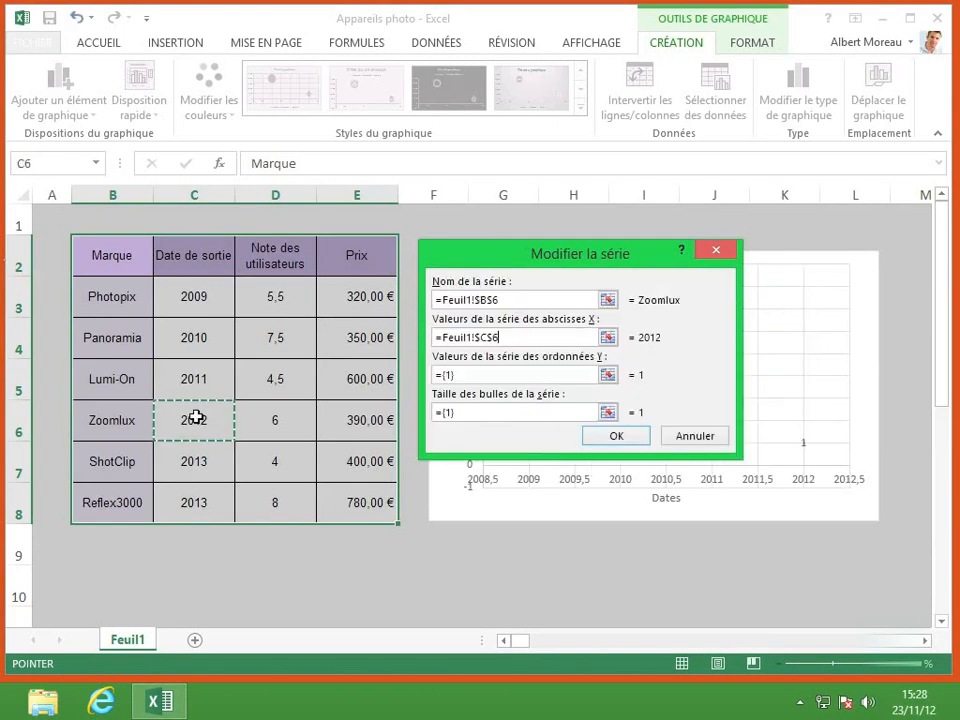
Set the Zoomlux series' Y value to cell D6 and bubble size to cell E6, and apply the data source changes.
left_click(607, 375)
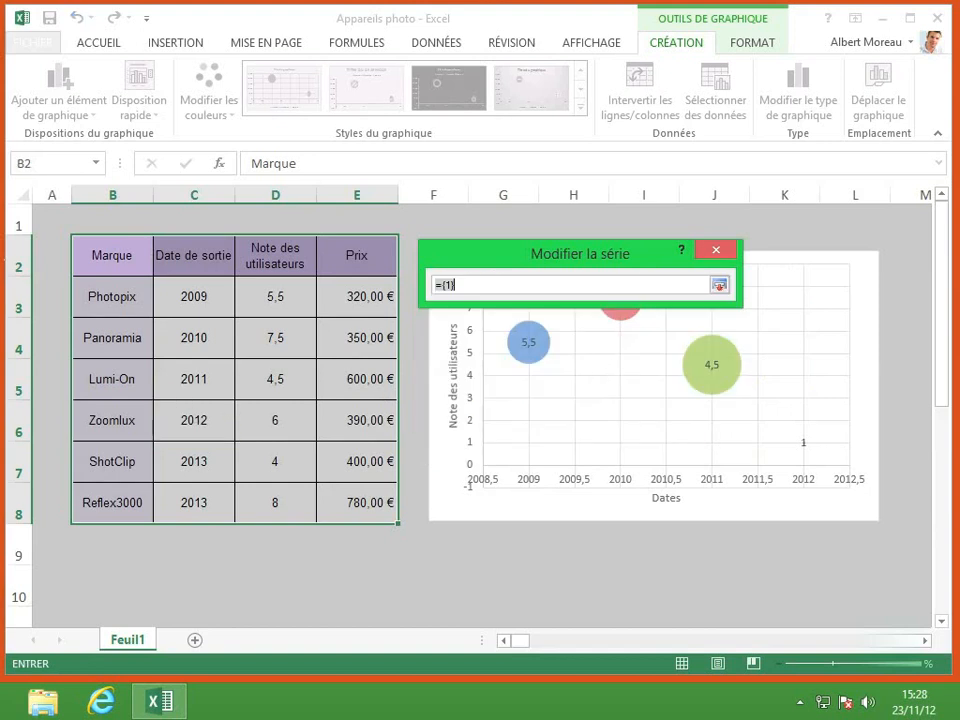
left_click(293, 418)
key("Return")
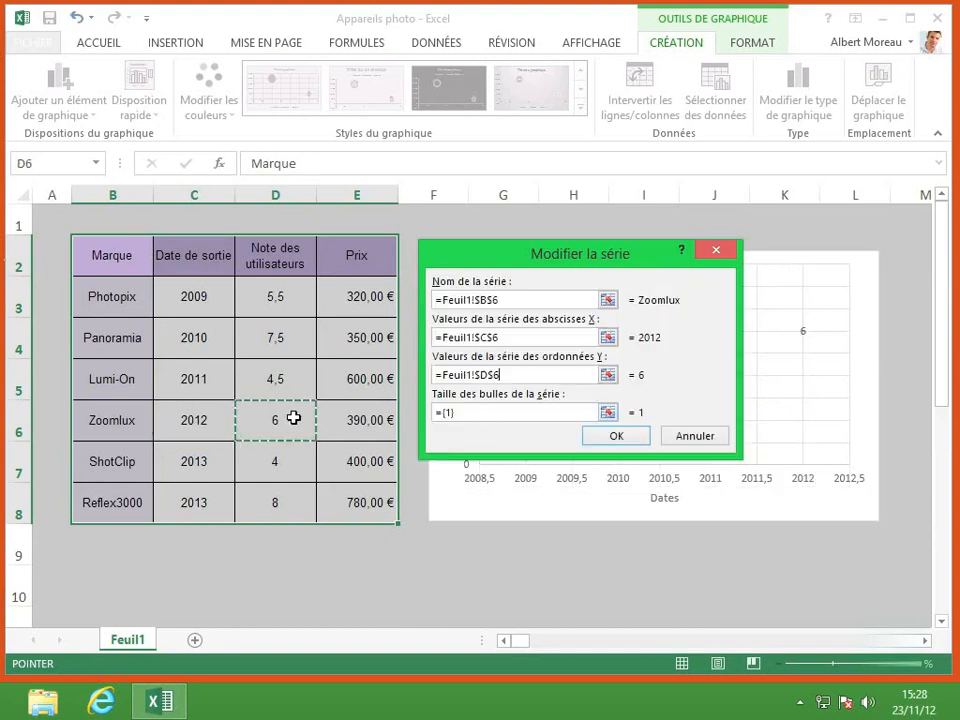
left_click(607, 412)
left_click(371, 420)
key("Return")
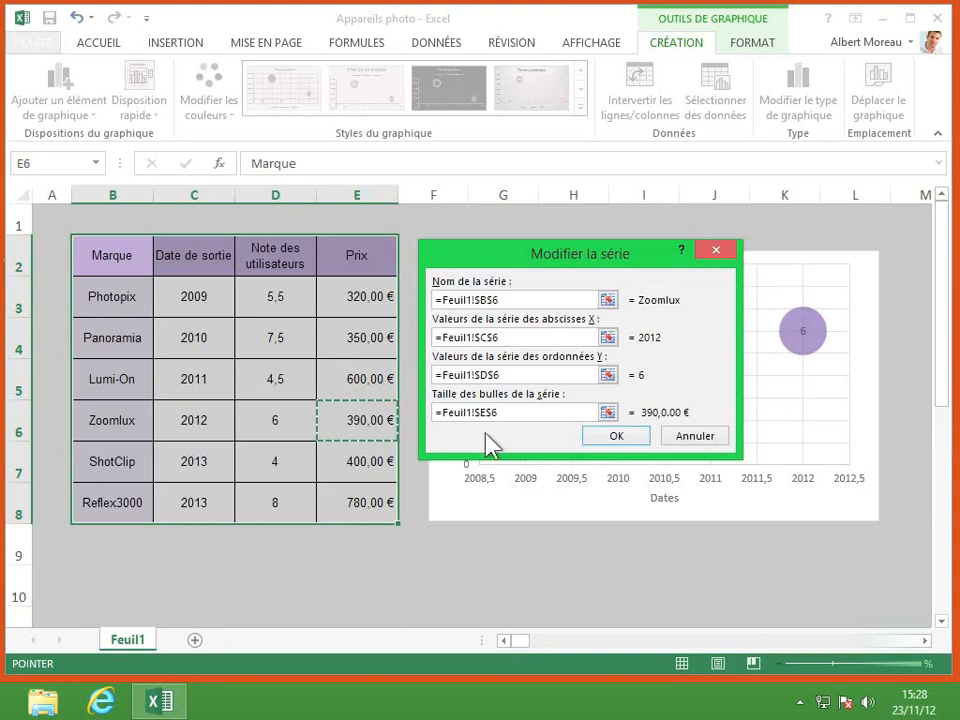
left_click(615, 440)
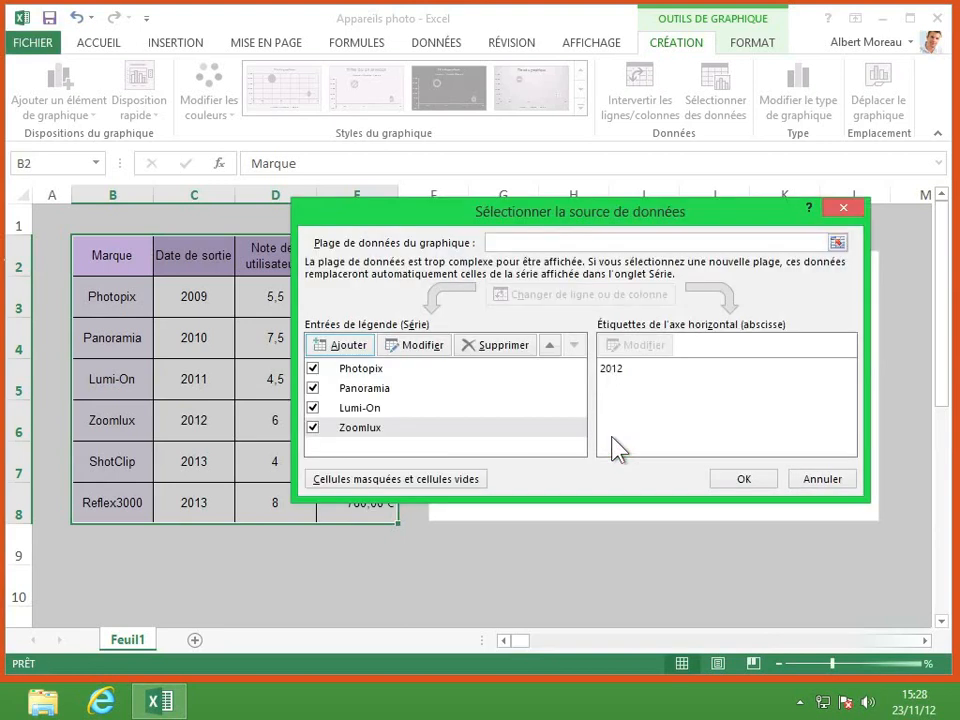
left_click(735, 484)
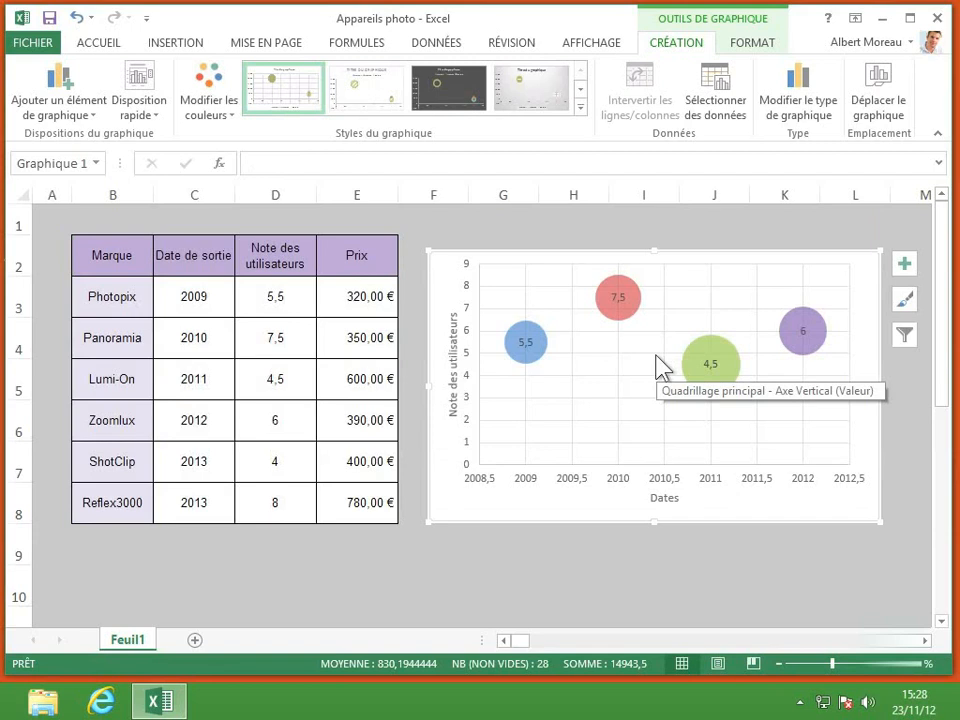
Format the Lumi-On bubble's data label to show the series name instead of the Y value.
left_click(713, 368)
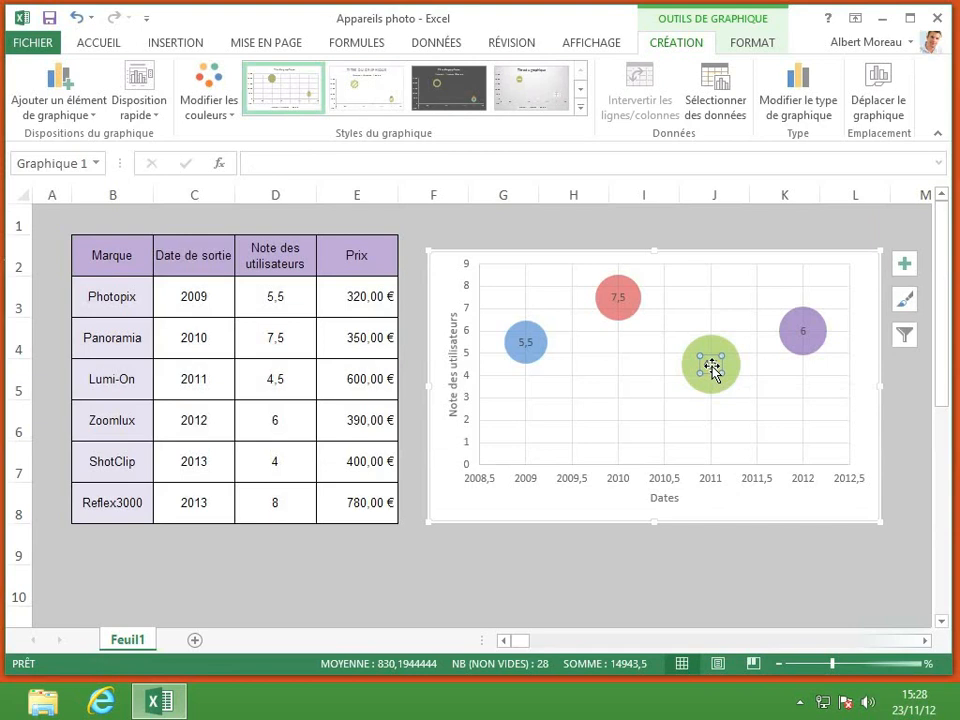
right_click(713, 368)
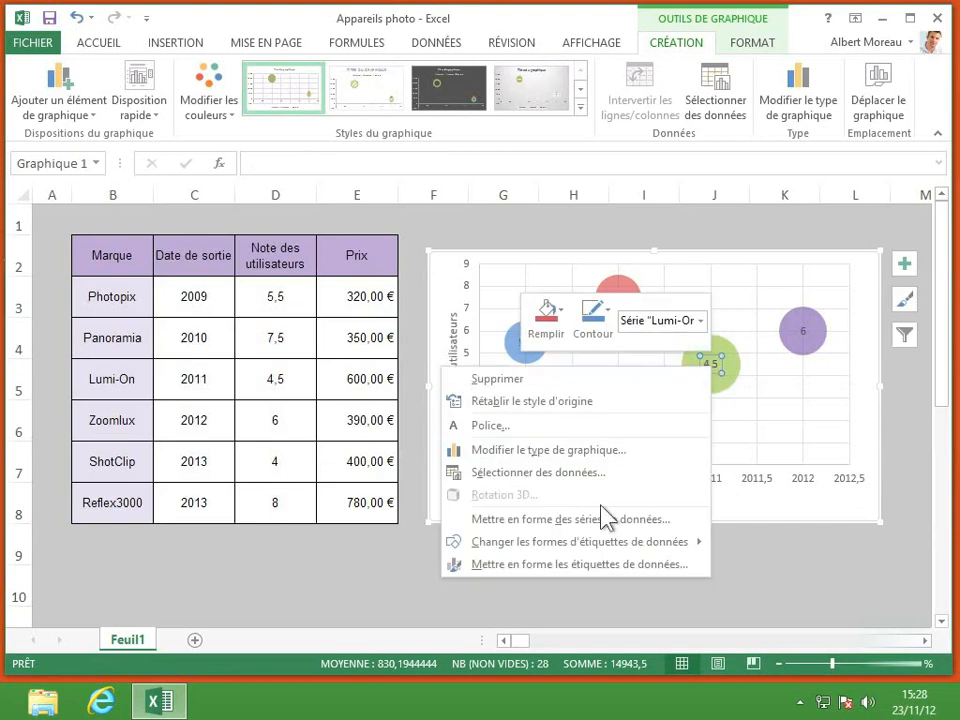
left_click(624, 566)
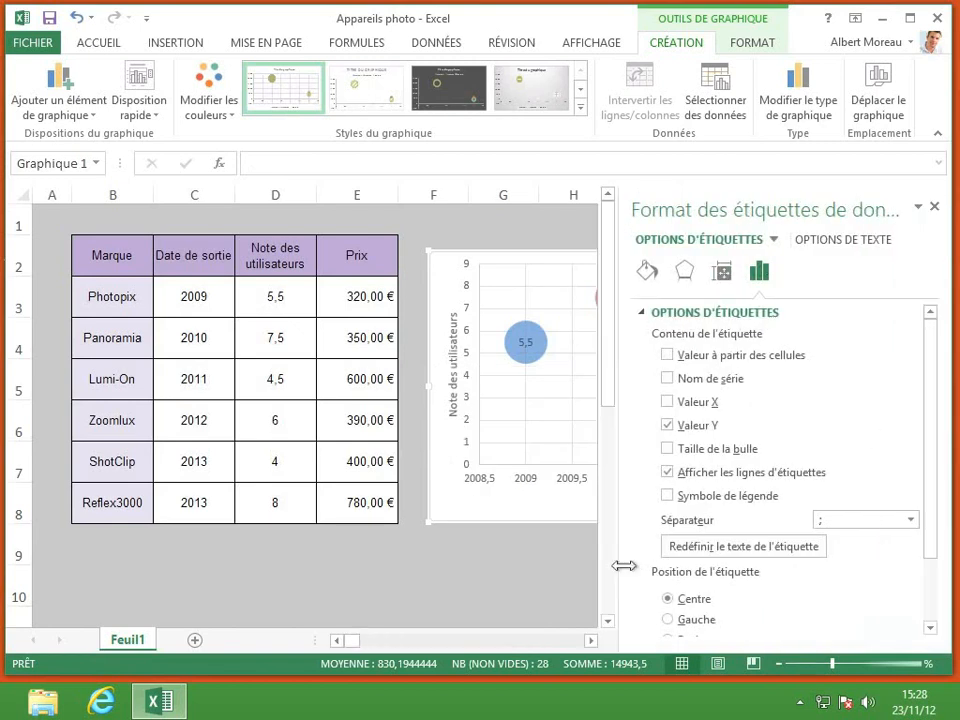
left_click(589, 641)
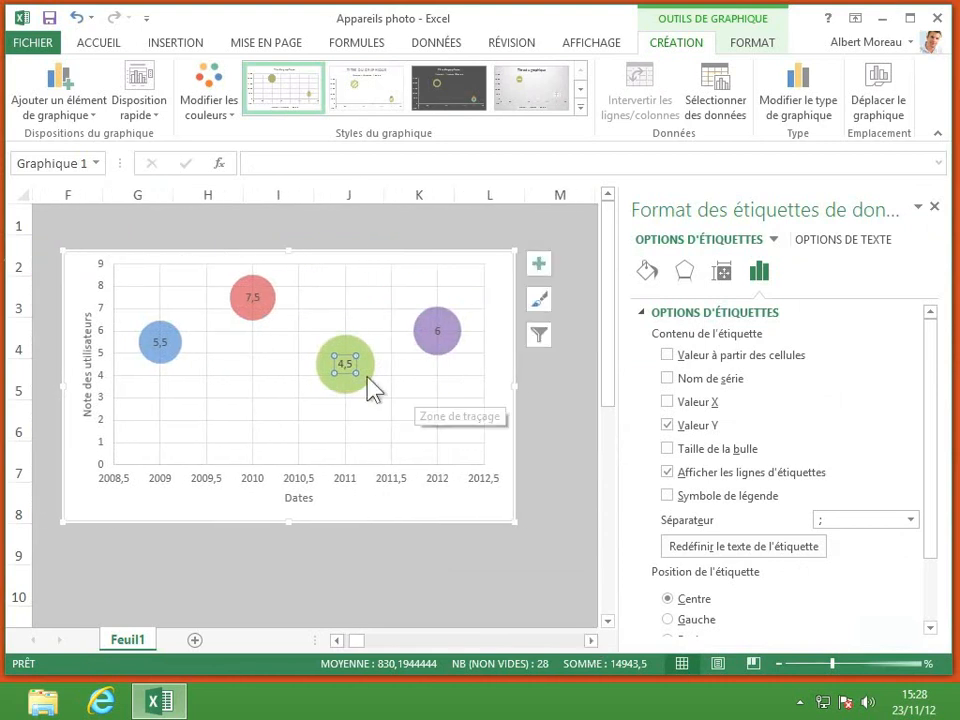
left_click(667, 379)
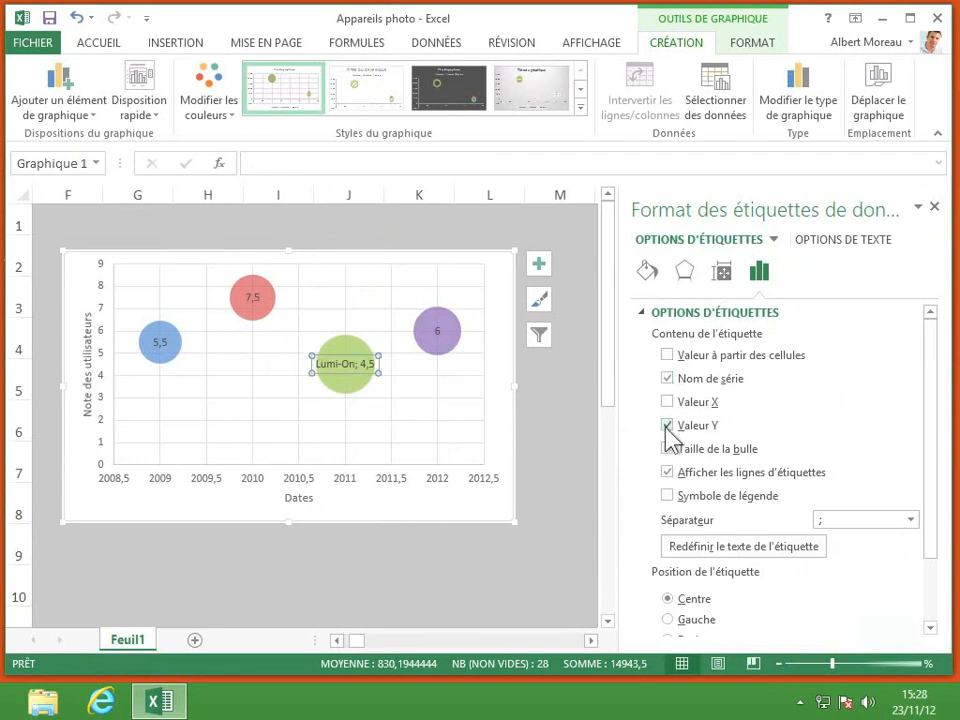
left_click(667, 425)
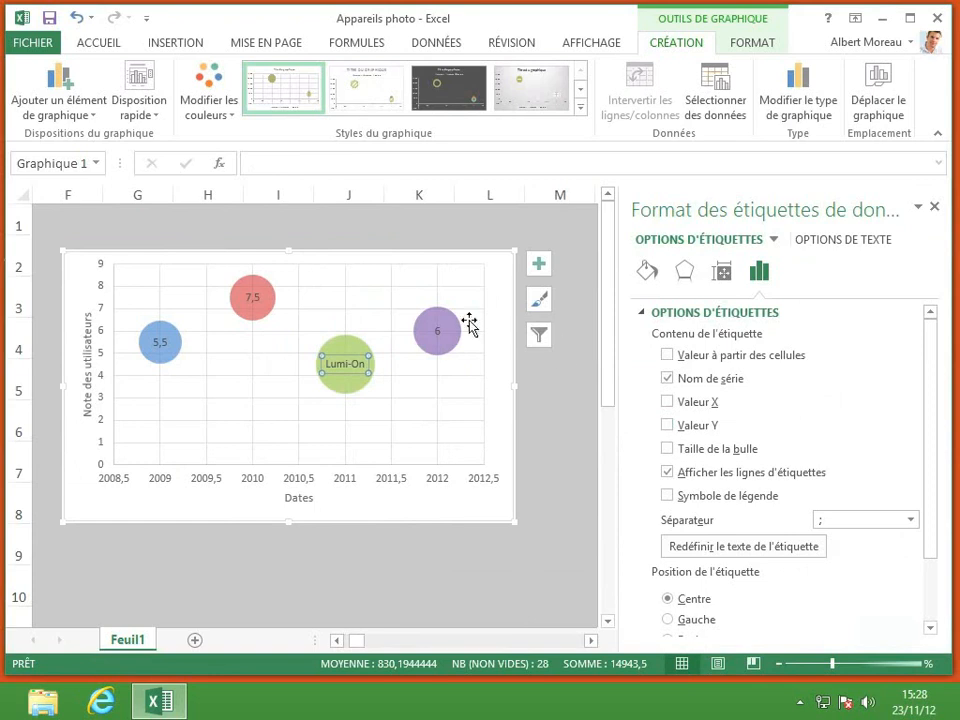
Make the Zoomlux and Panoramia data labels show the series name instead of the Y value.
left_click(437, 333)
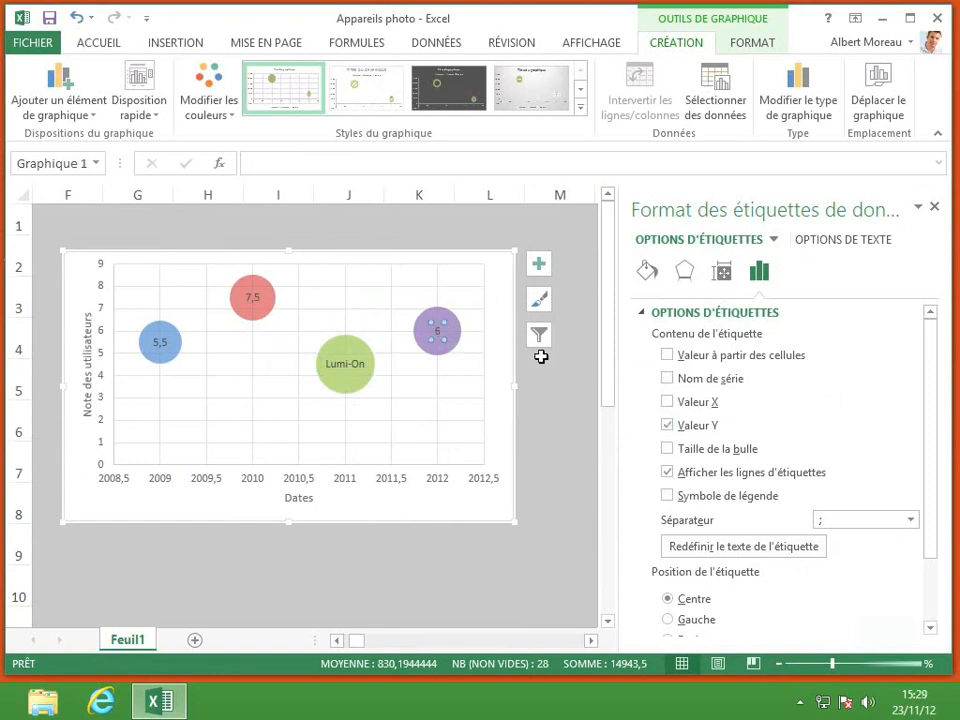
left_click(667, 380)
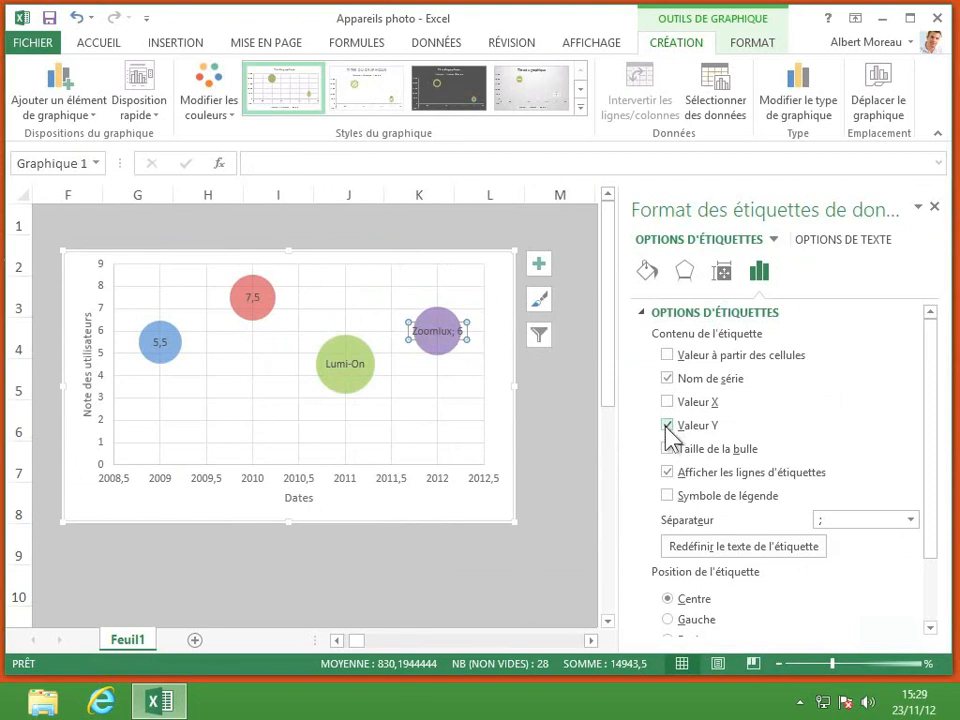
left_click(667, 425)
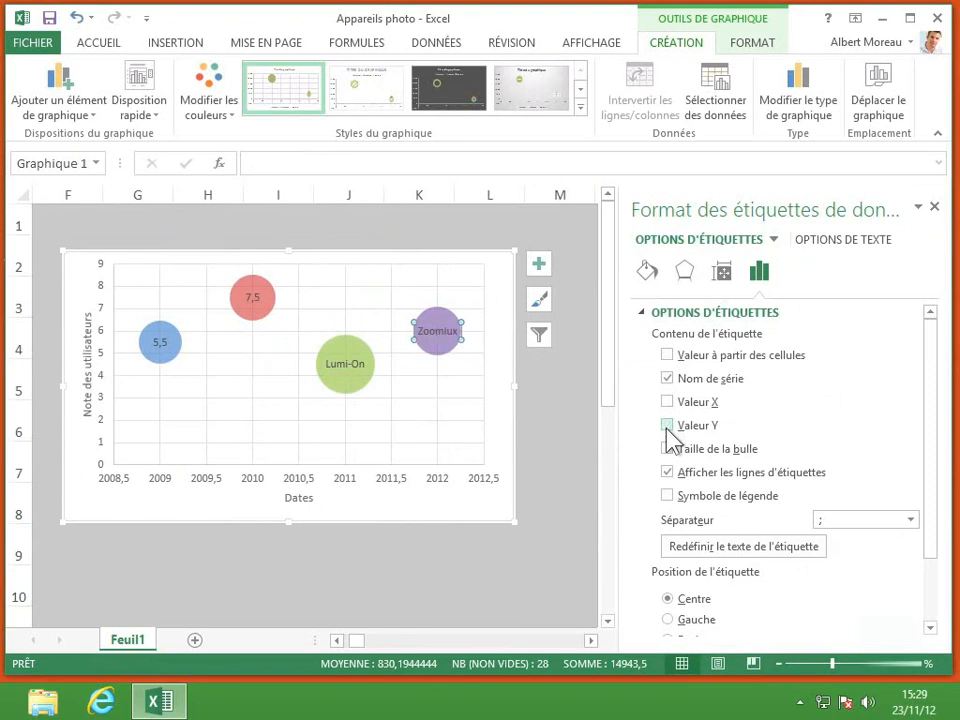
left_click(250, 297)
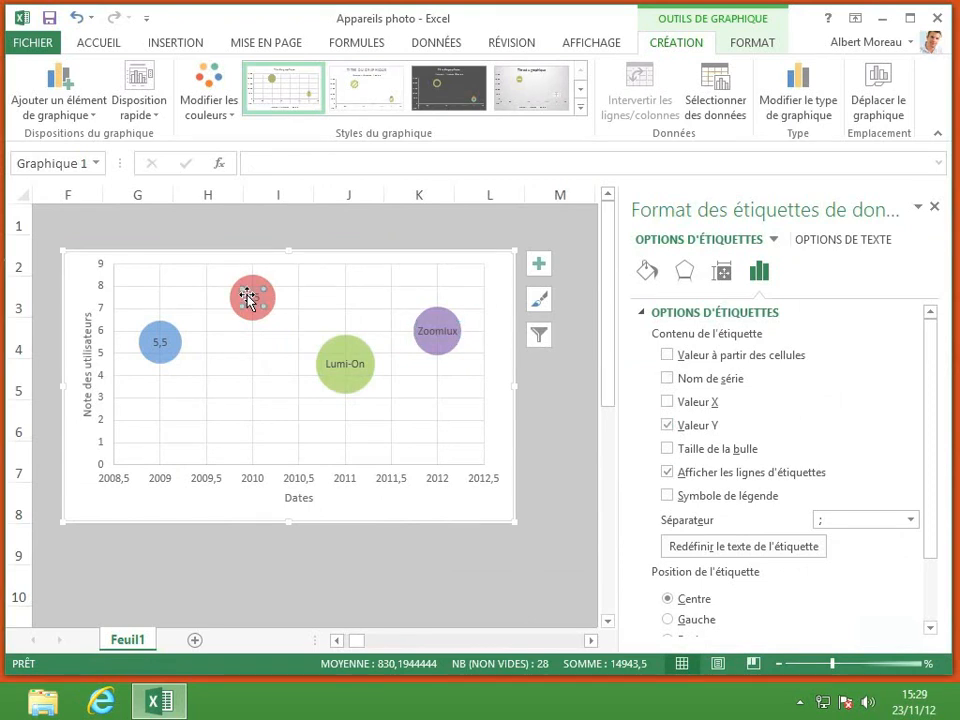
left_click(667, 378)
left_click(667, 425)
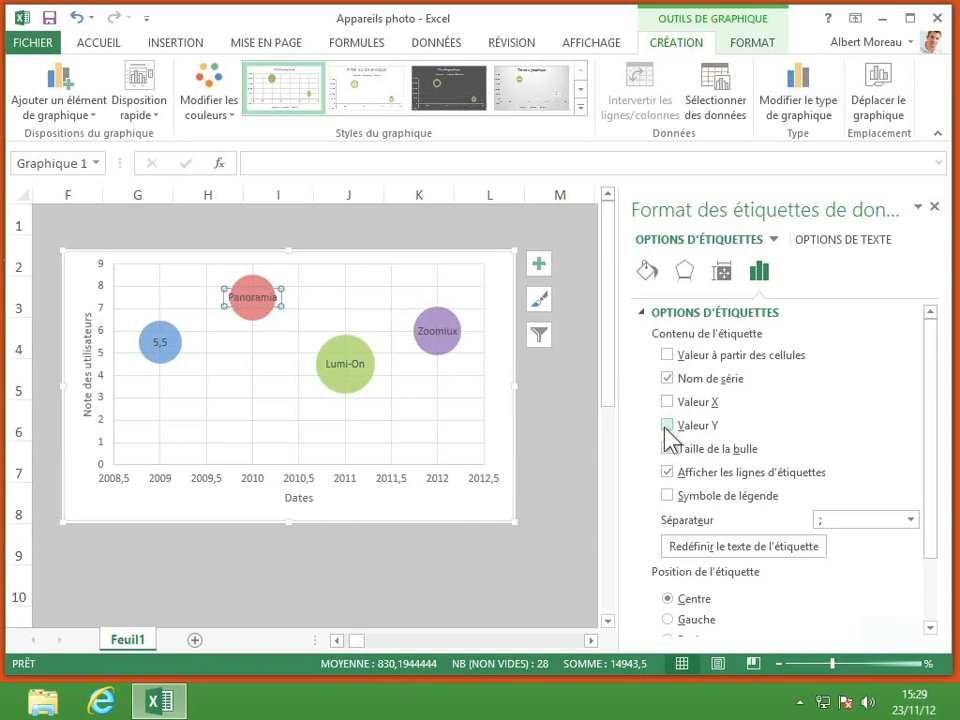
Make the Photopix data label show the series name instead of the Y value, and close the label formatting options.
left_click(163, 342)
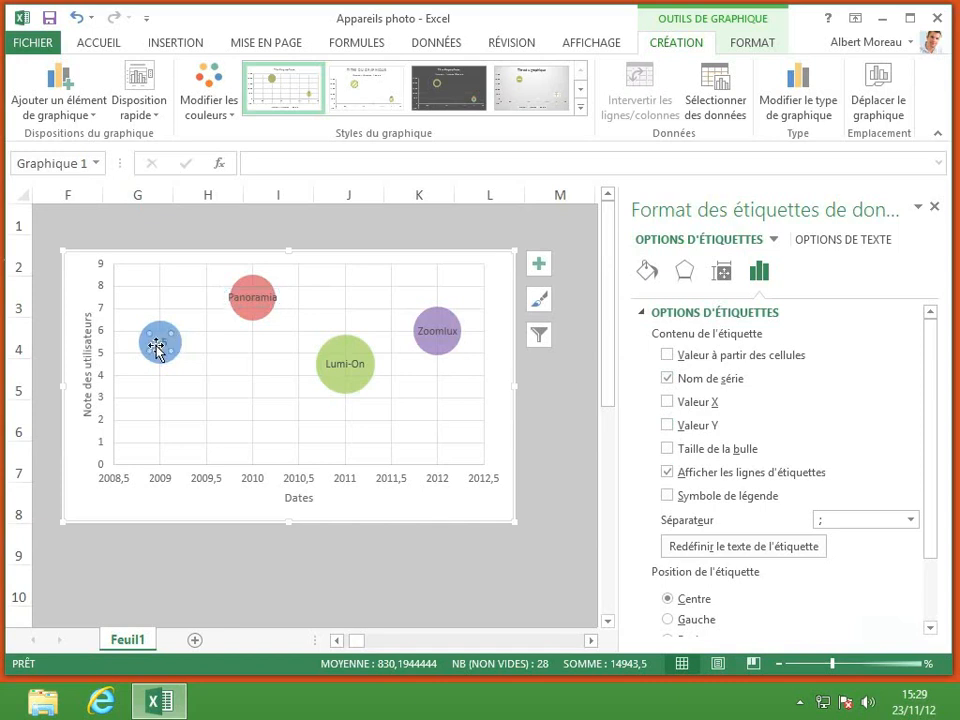
left_click(667, 378)
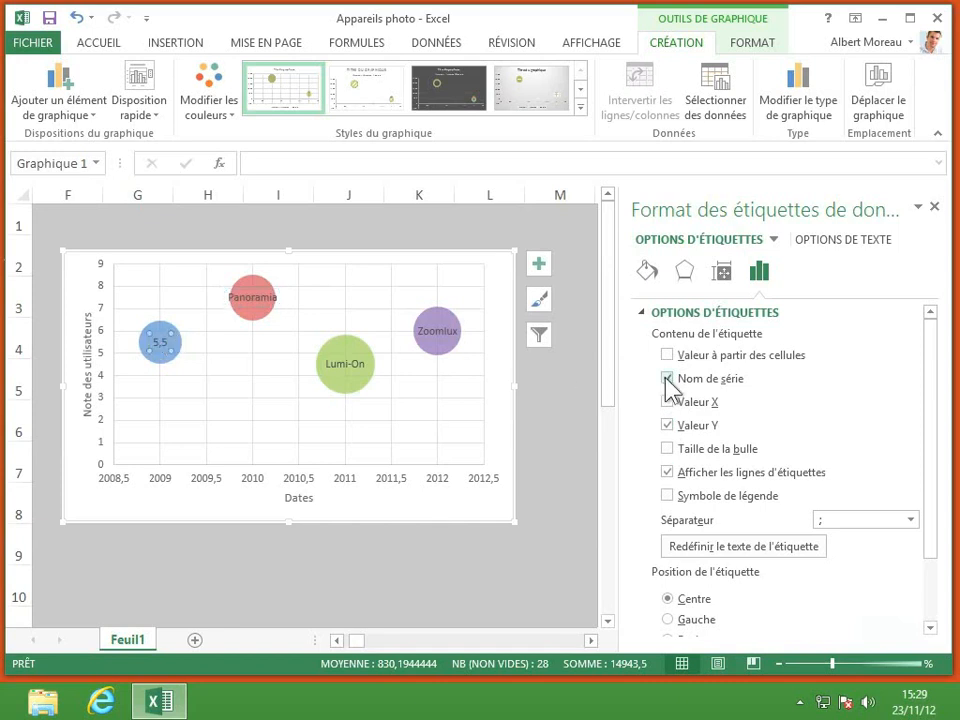
left_click(667, 425)
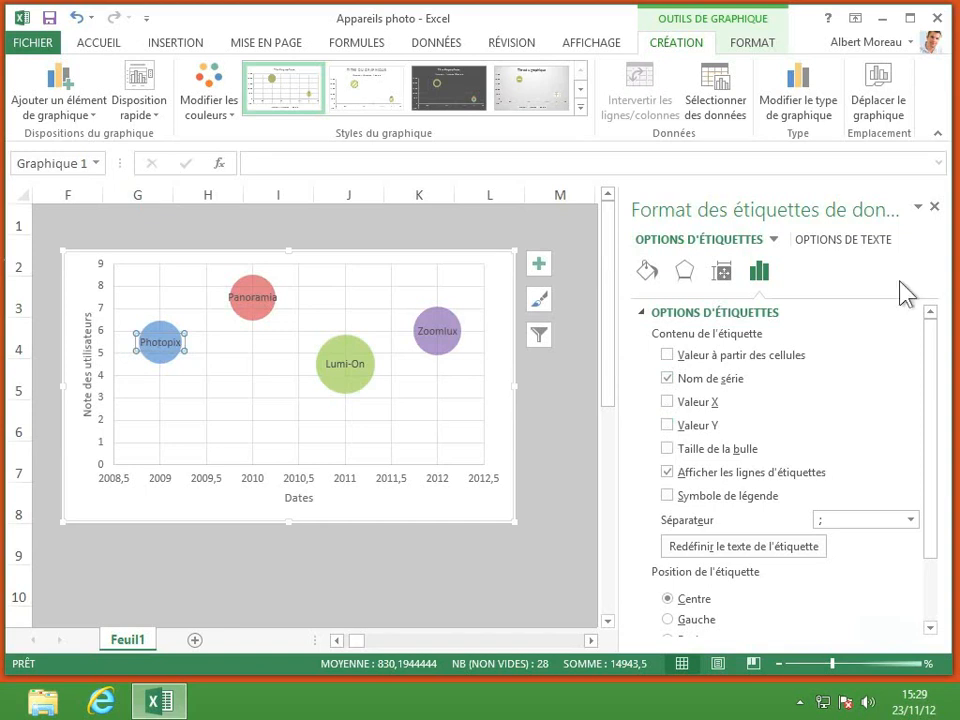
left_click(935, 208)
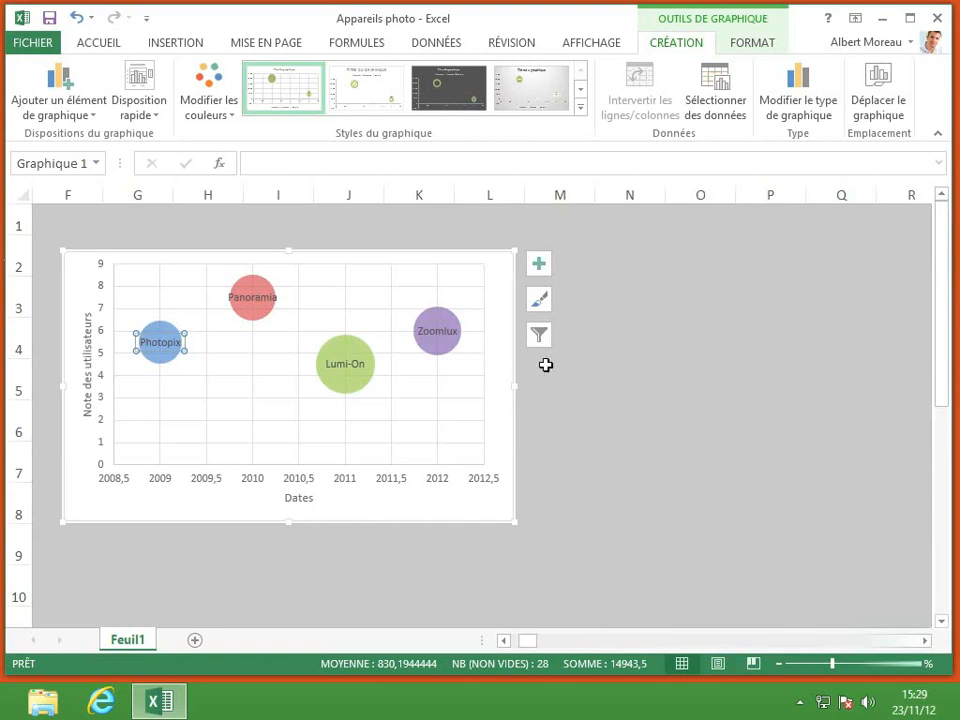
mouse_move(343, 385)
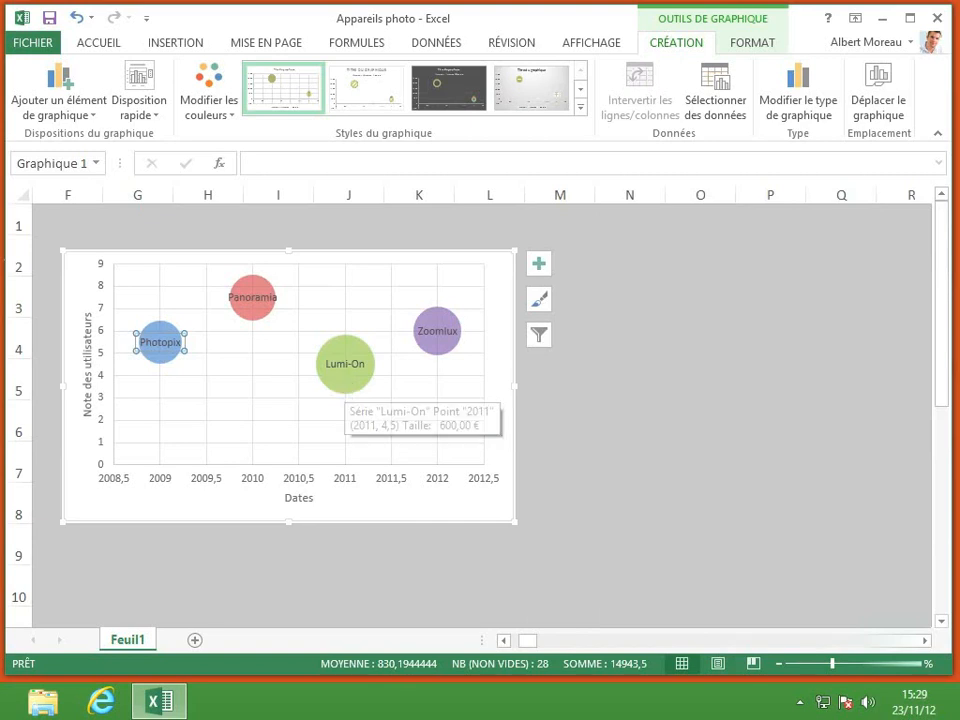
mouse_move(443, 343)
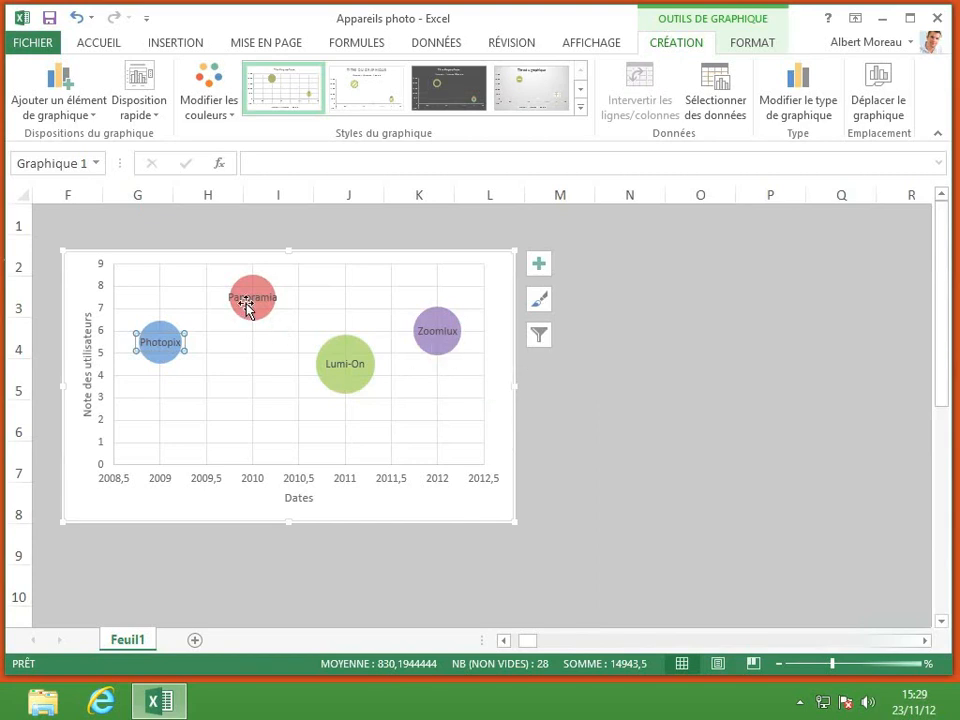
mouse_move(247, 308)
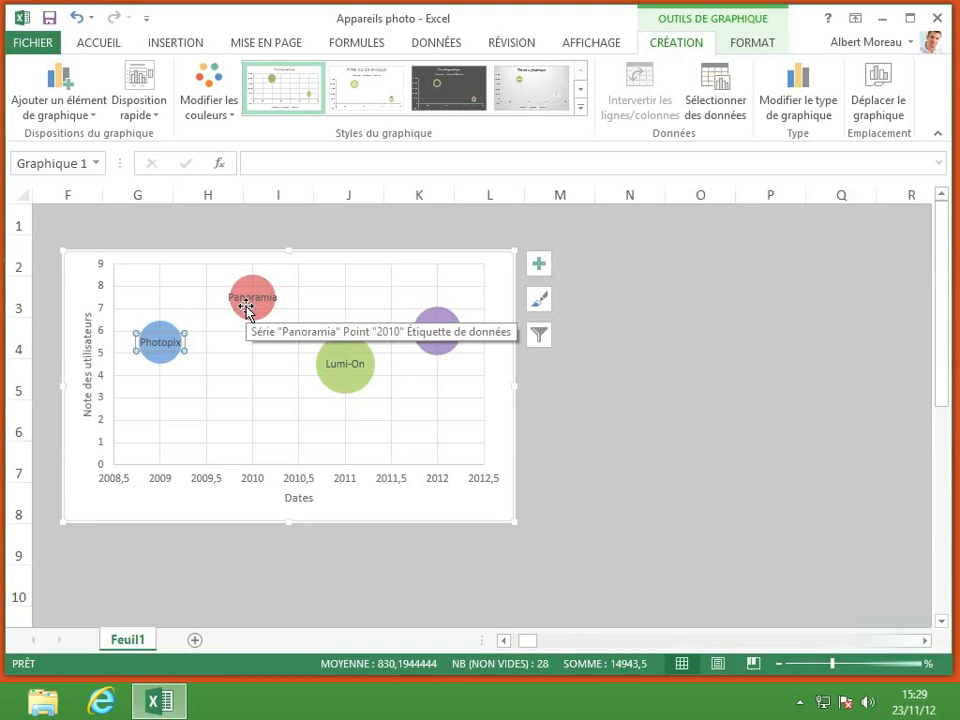